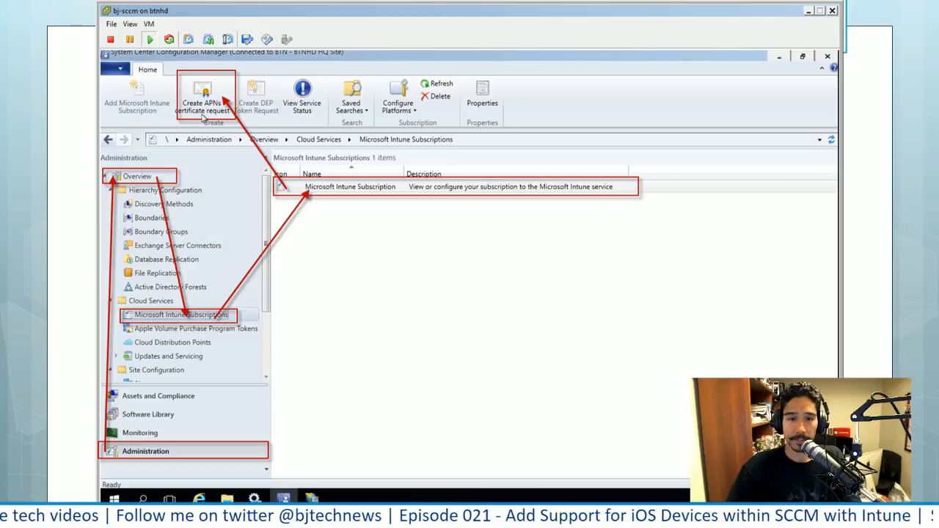
pyautogui.click(203, 118)
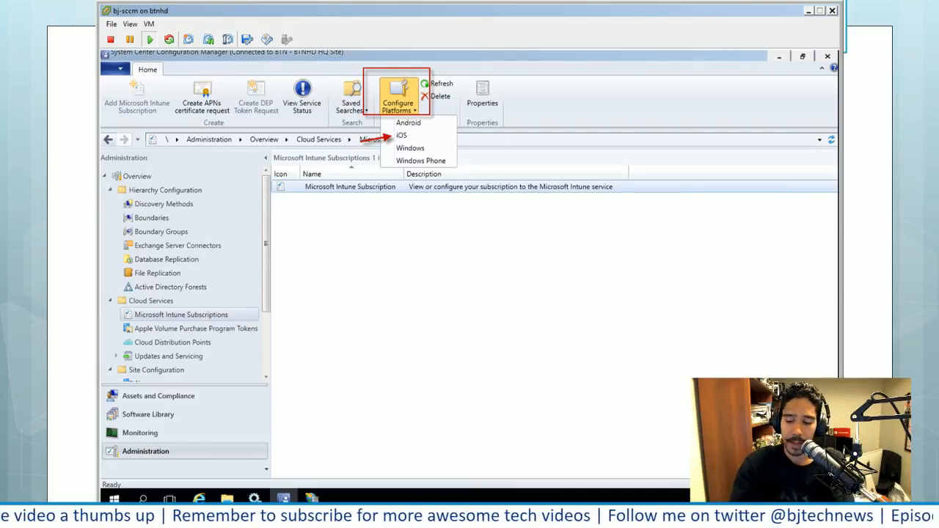
pyautogui.press('Right')
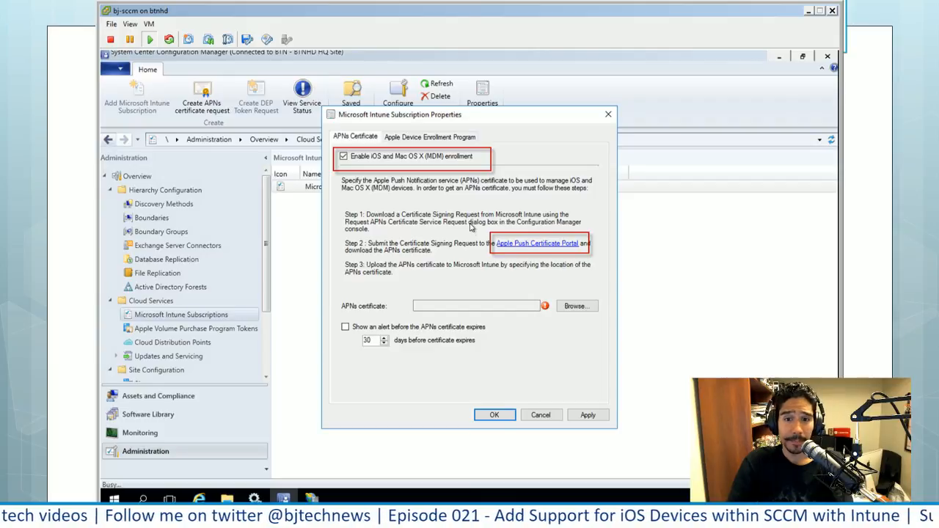
pyautogui.click(543, 246)
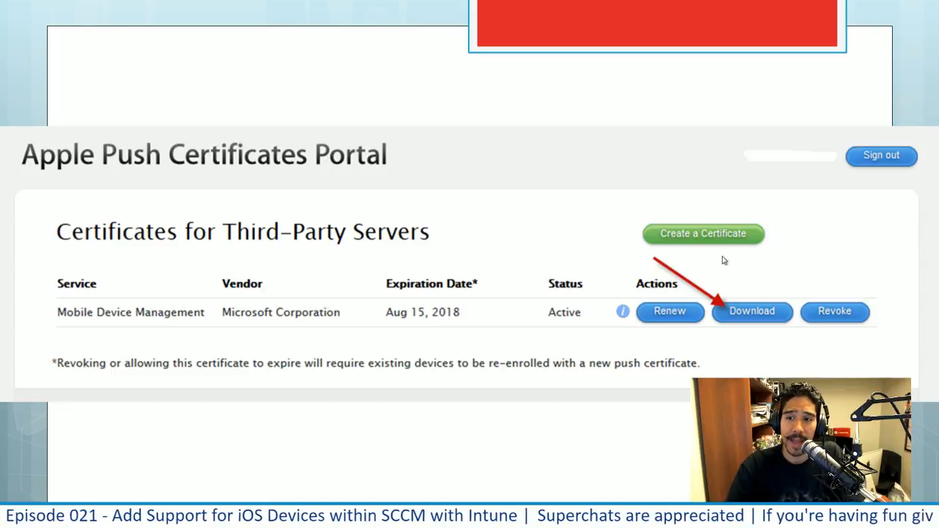
pyautogui.click(755, 313)
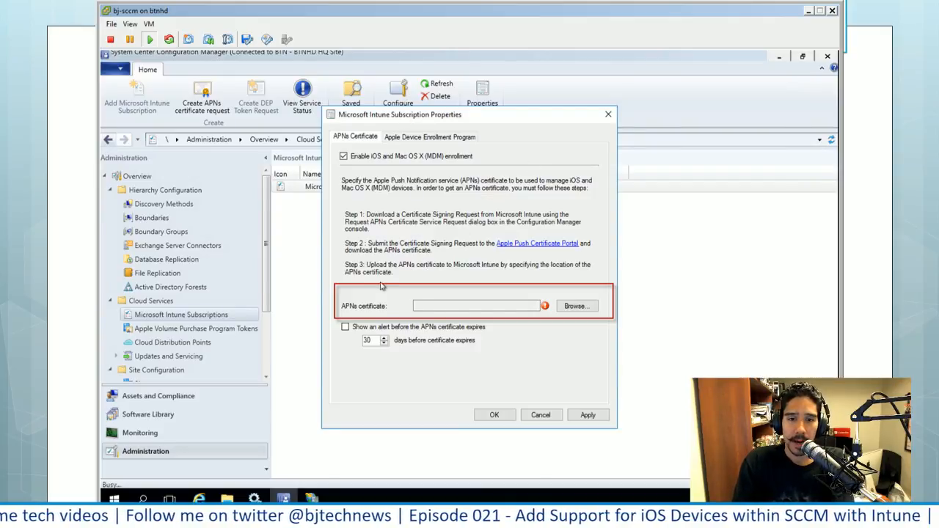
pyautogui.click(575, 307)
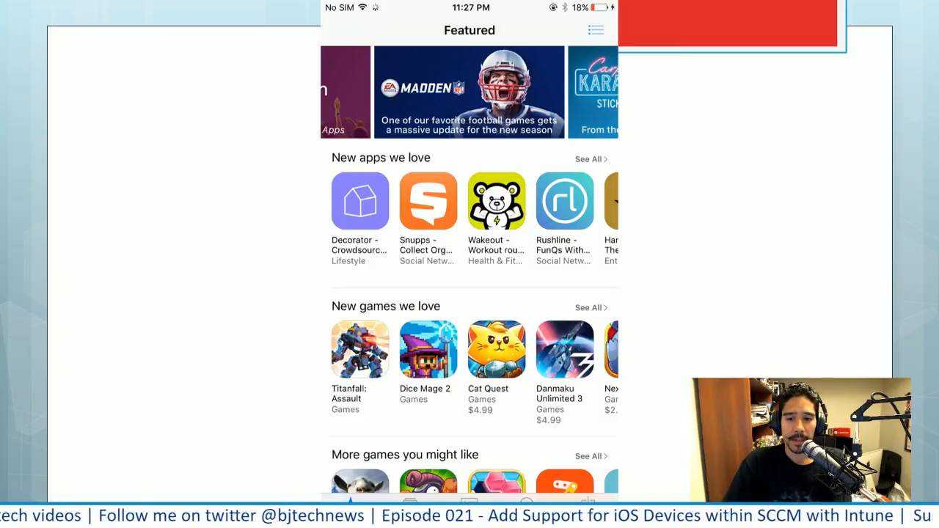
pyautogui.click(532, 497)
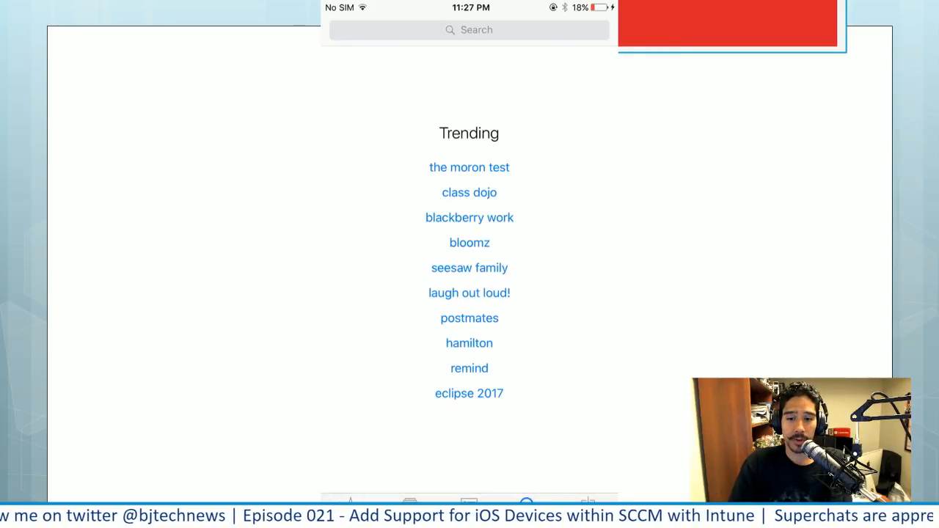
pyautogui.click(486, 34)
pyautogui.write('microsoft intu')
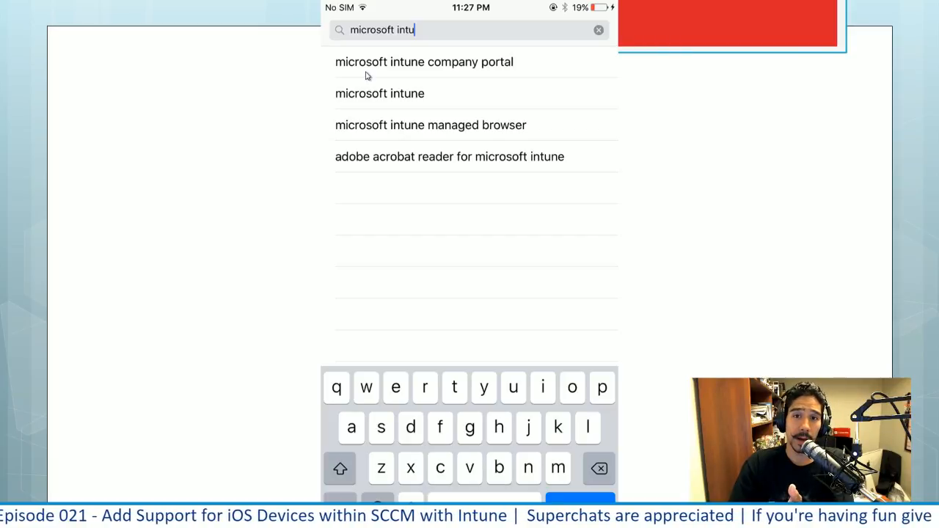
pyautogui.click(424, 62)
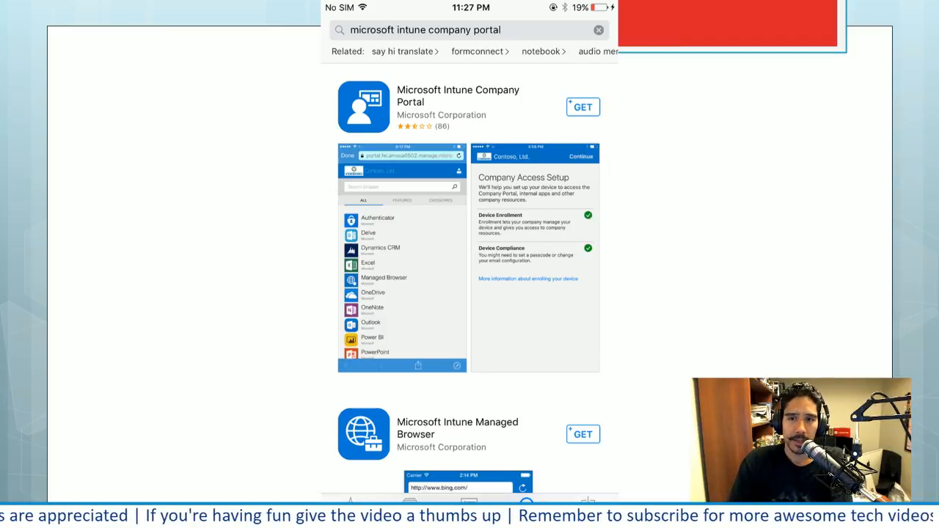
pyautogui.click(584, 109)
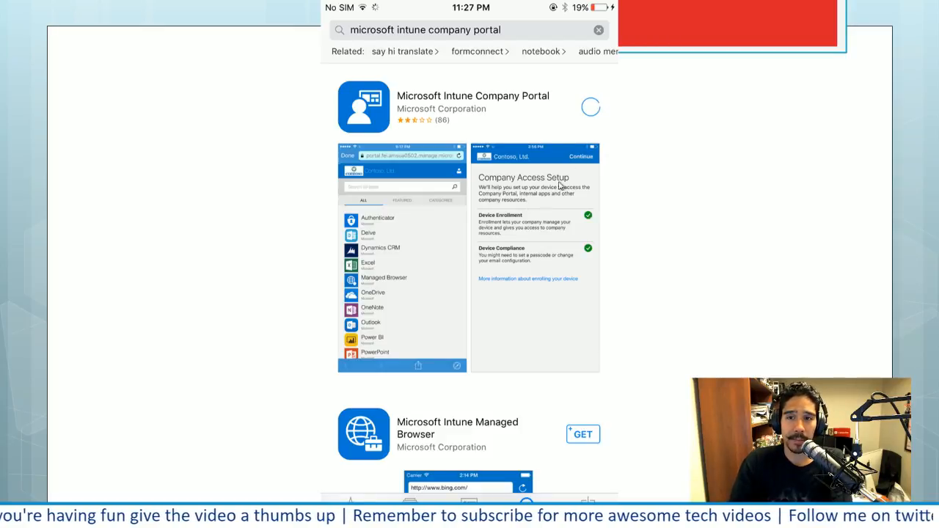
pyautogui.click(594, 113)
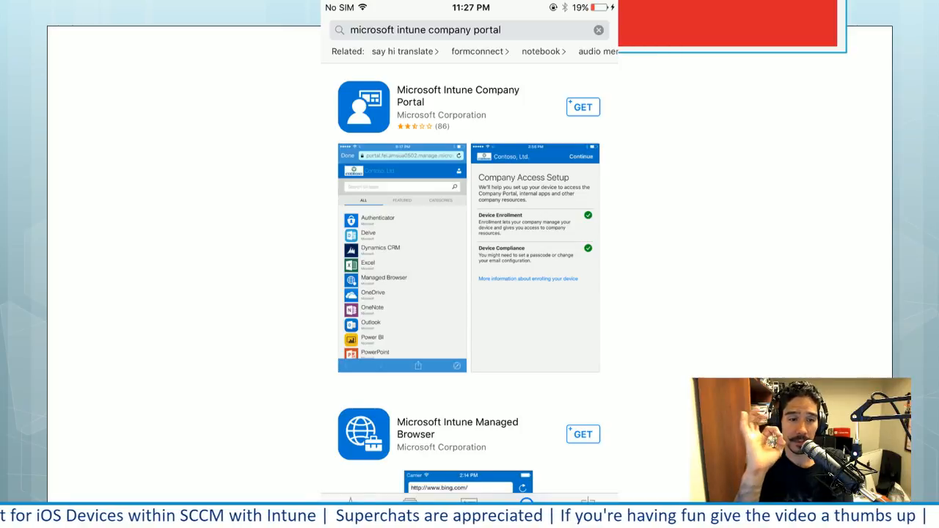
pyautogui.press('Right')
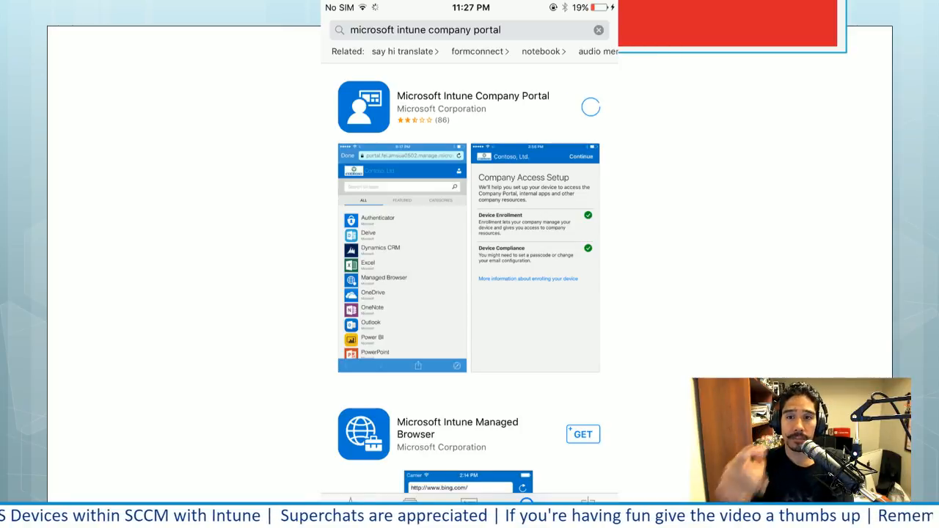
pyautogui.press('Right')
pyautogui.press('Right')
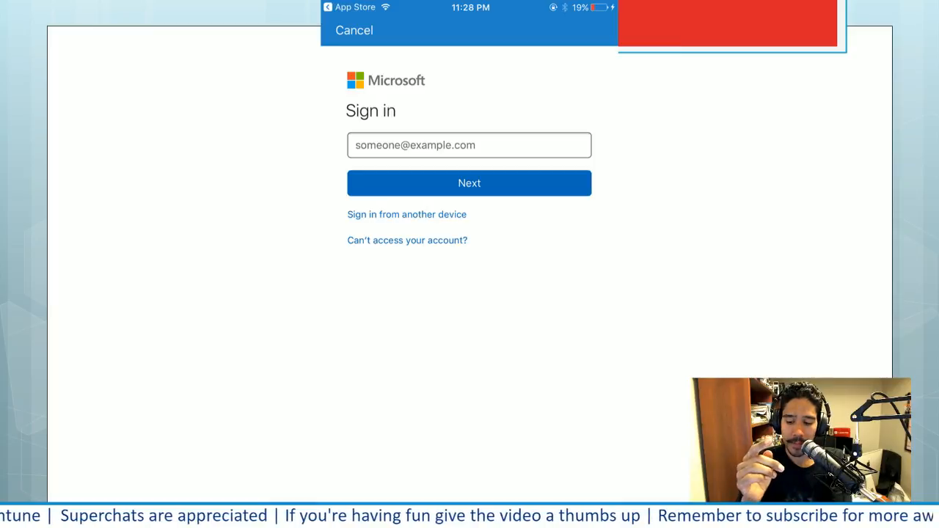
pyautogui.press('Right')
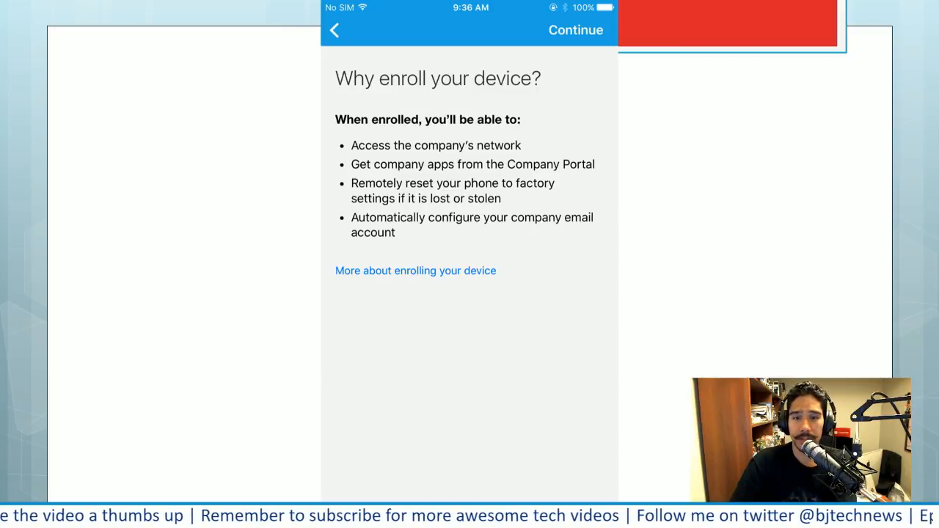
pyautogui.press('Right')
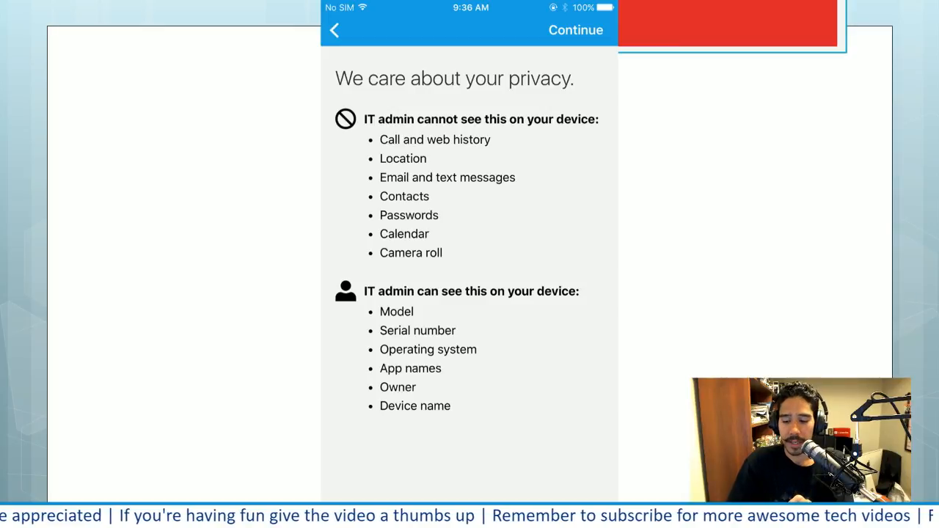
pyautogui.press('Right')
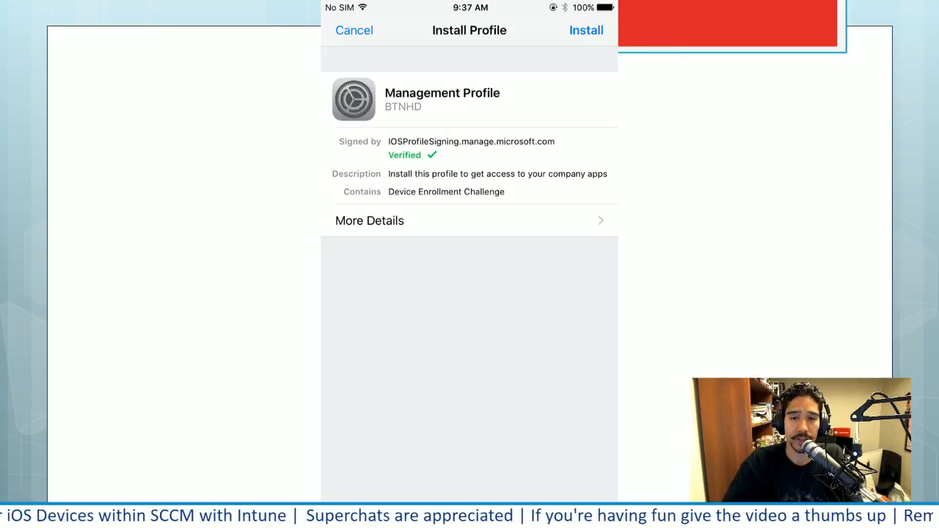
pyautogui.click(586, 30)
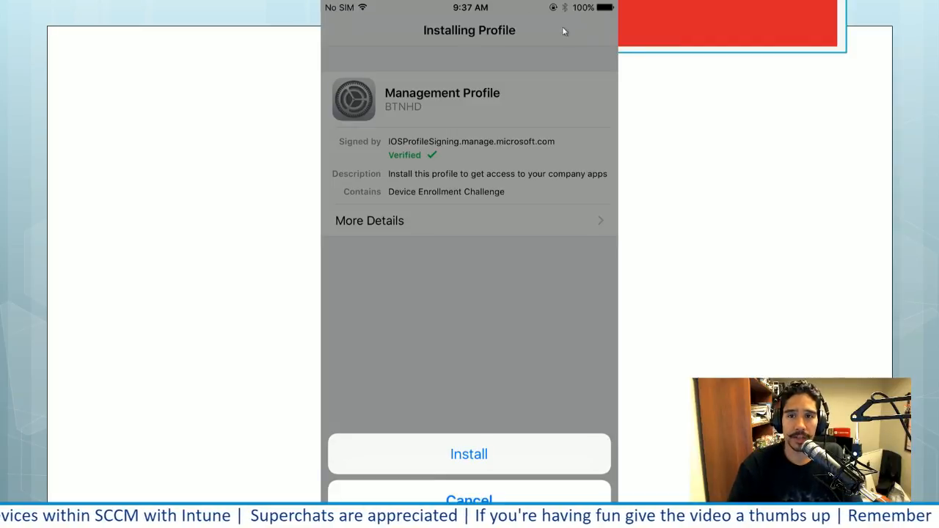
pyautogui.click(484, 441)
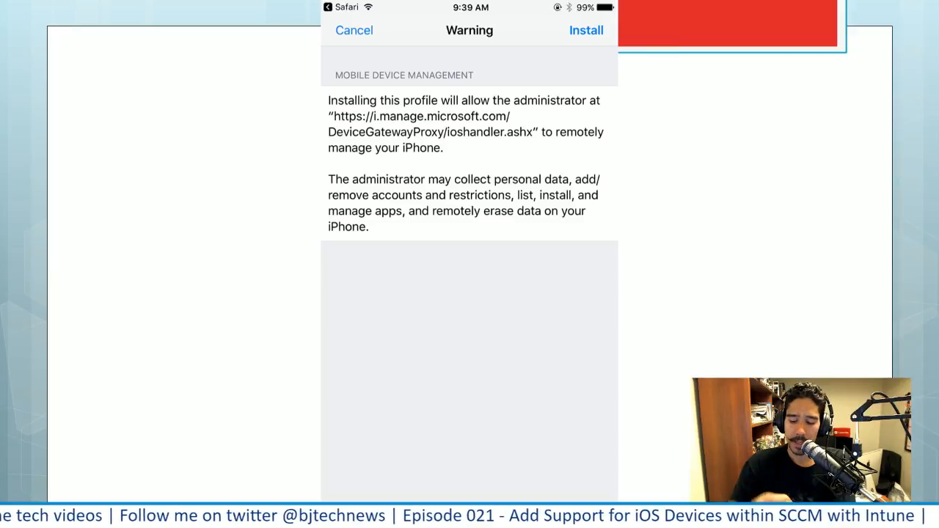
pyautogui.press('Right')
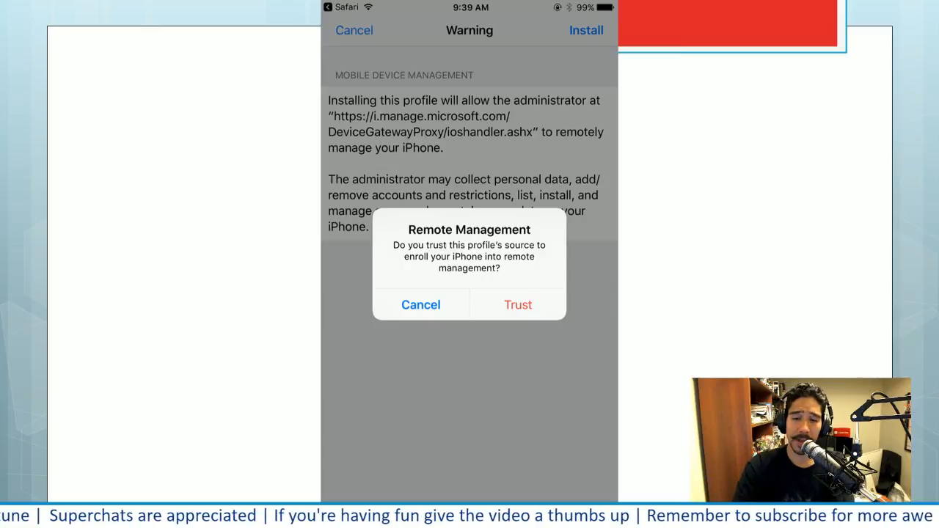
pyautogui.press('Right')
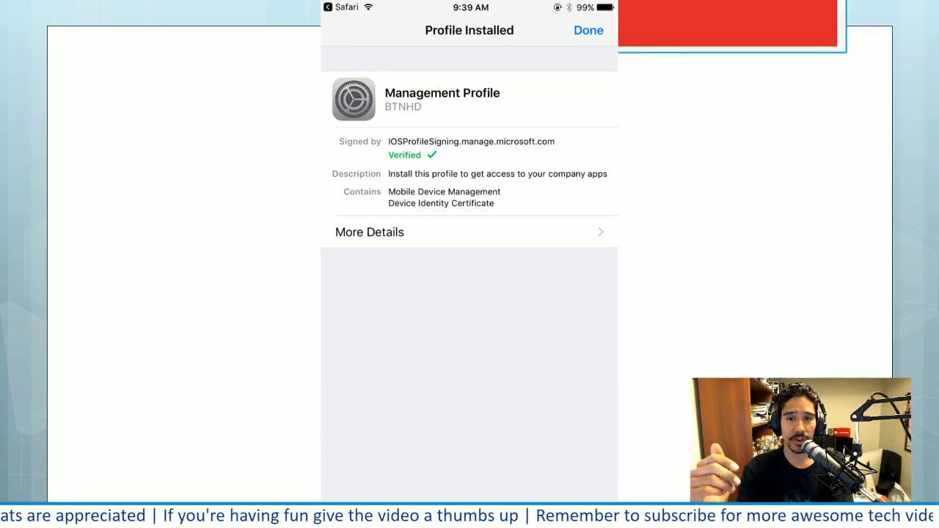
pyautogui.press('Right')
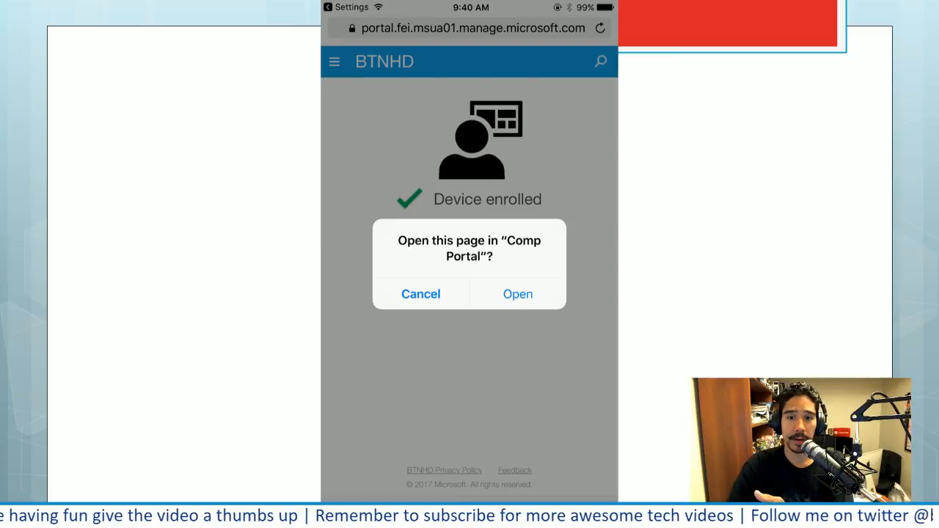
pyautogui.press('Right')
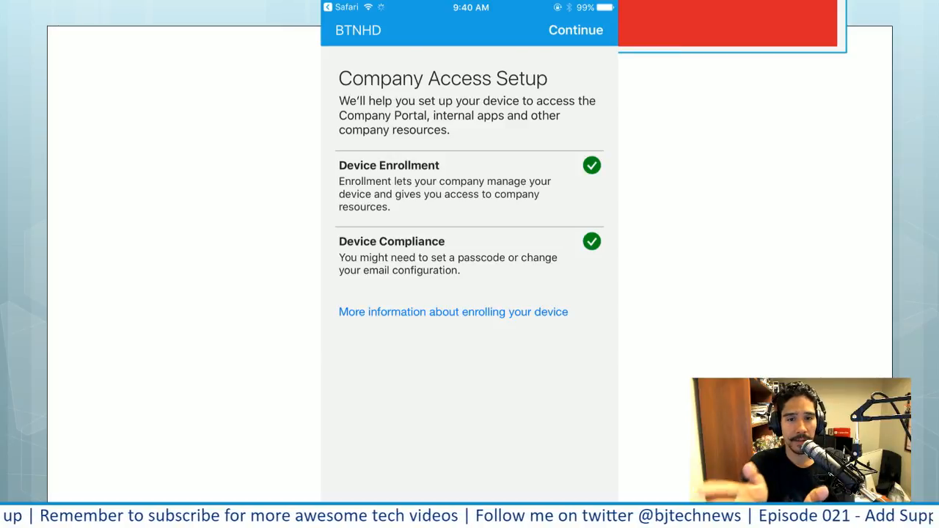
pyautogui.press('Right')
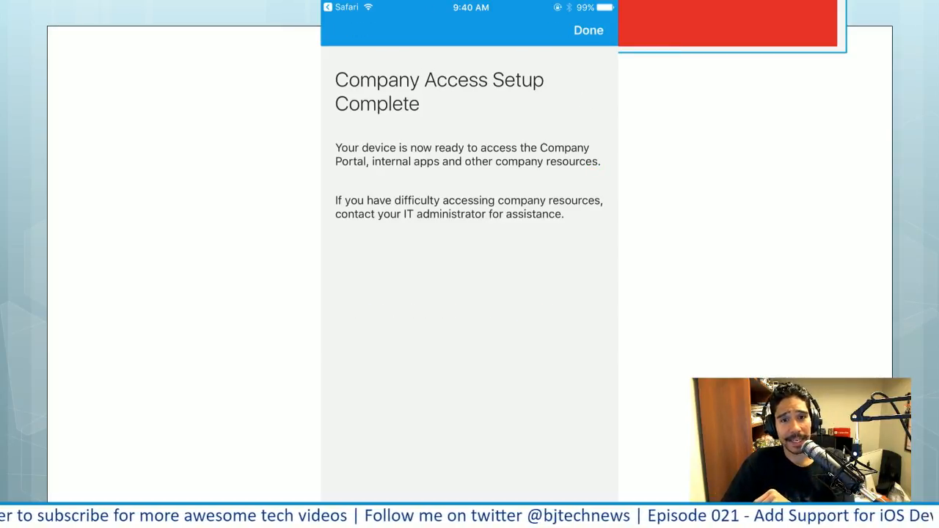
pyautogui.press('Right')
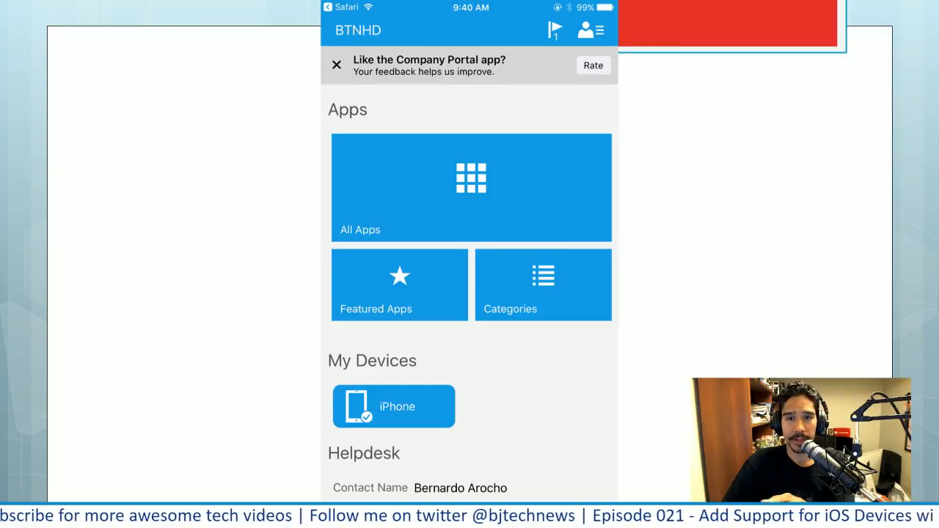
pyautogui.press('Right')
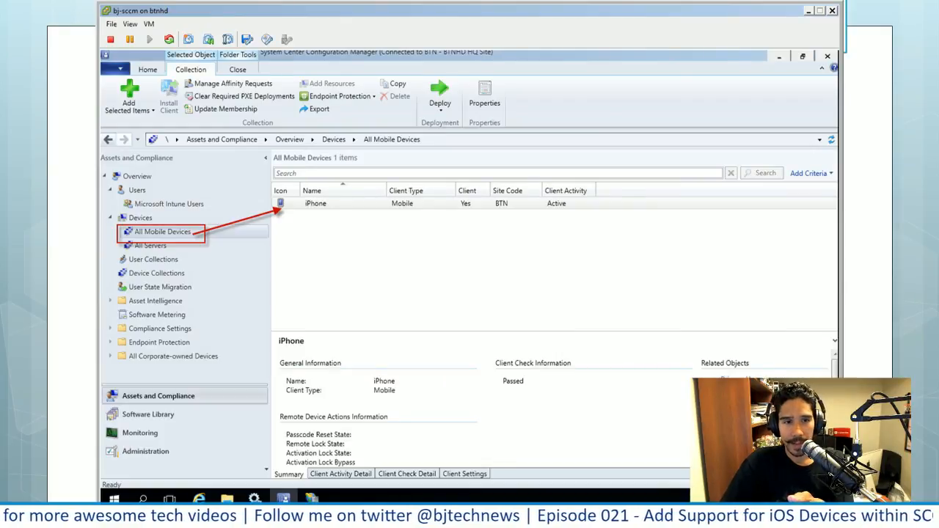
pyautogui.press('Right')
pyautogui.press('Right')
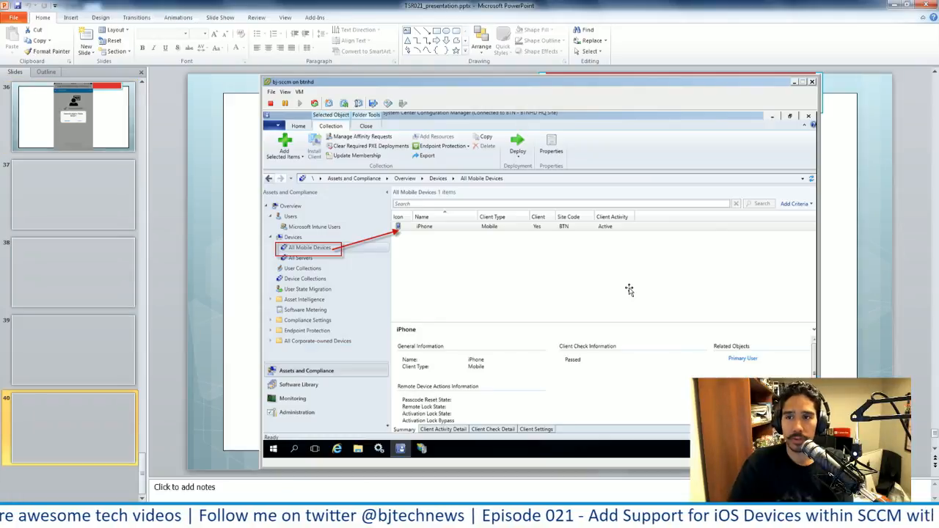
# Switch from the presentation to the Configuration Manager console and open the All Mobile Devices collection from the device collections
pyautogui.click(932, 4)
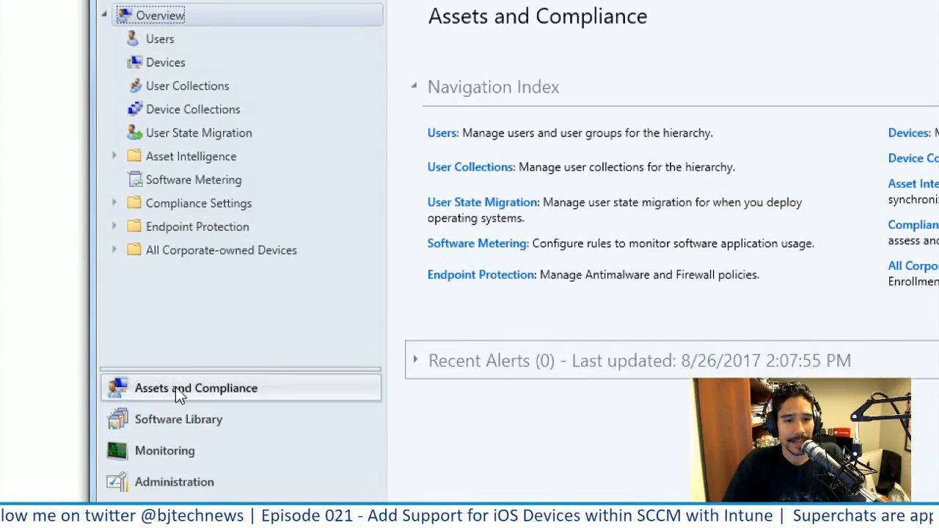
pyautogui.click(168, 74)
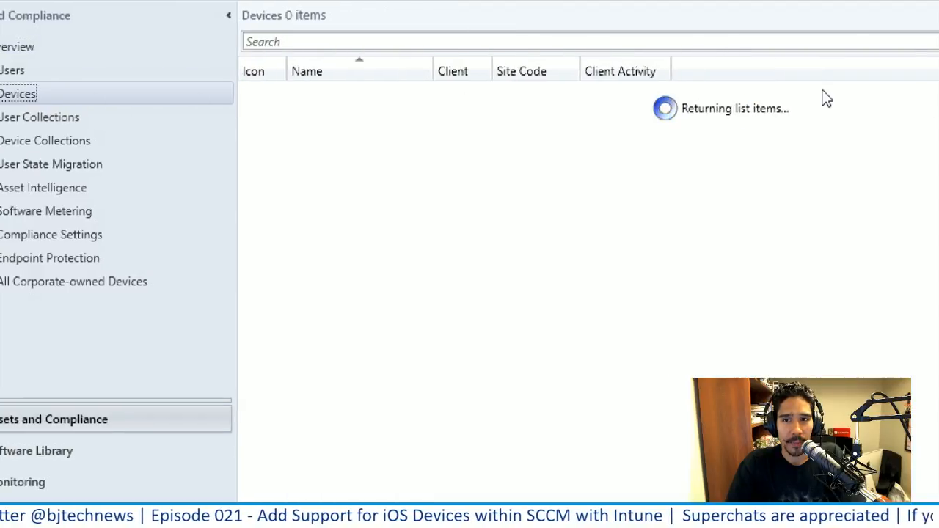
pyautogui.click(206, 96)
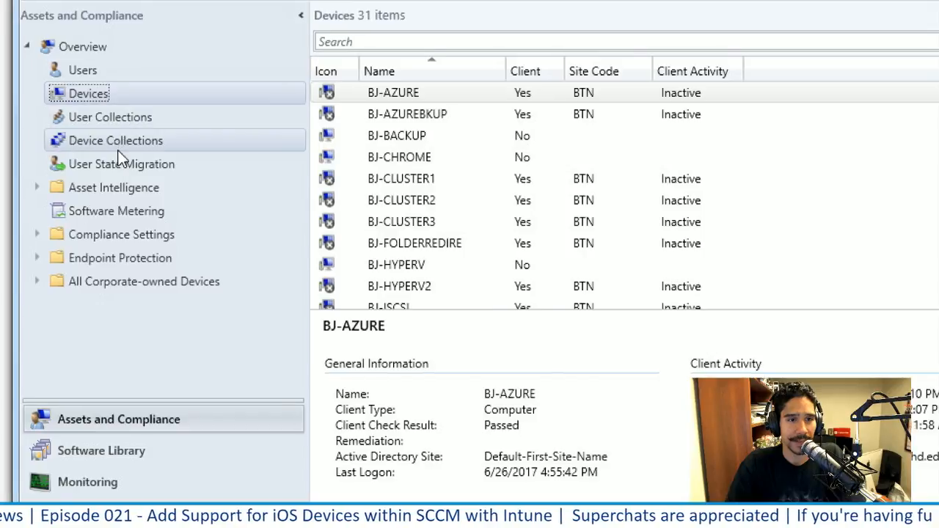
pyautogui.click(99, 145)
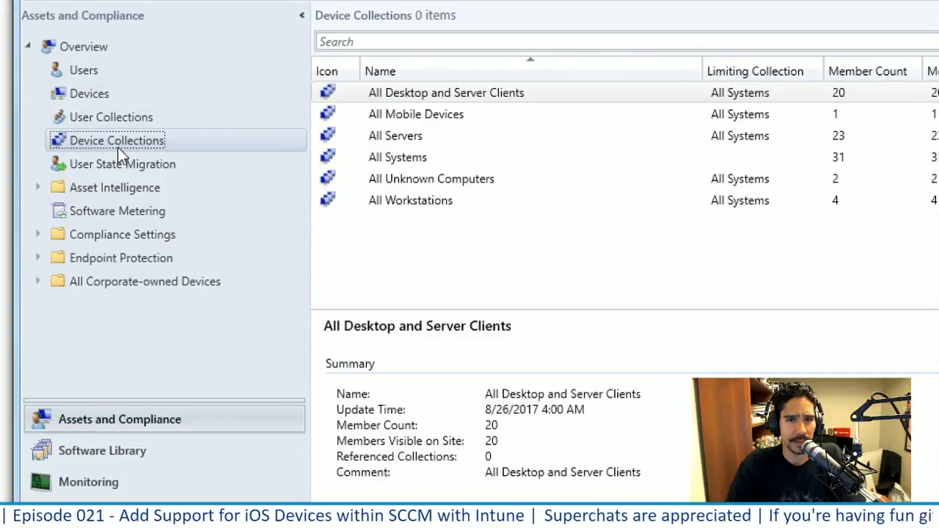
pyautogui.click(449, 124)
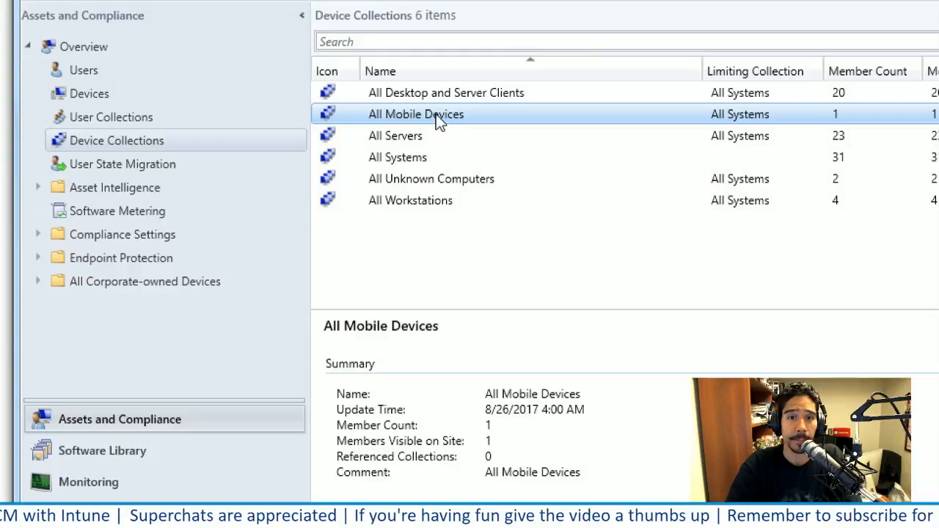
pyautogui.doubleClick(328, 118)
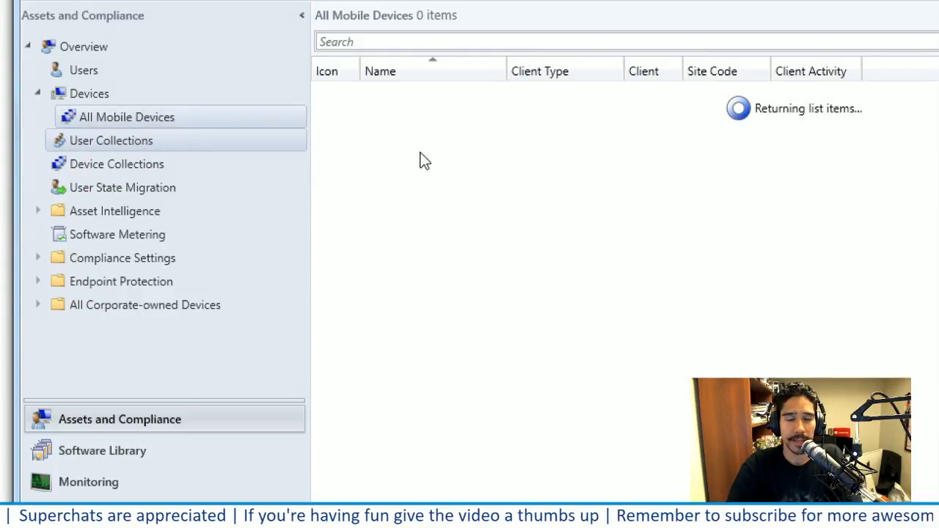
# Review the management options available for the iPhone in All Mobile Devices and start Resource Explorer for it
pyautogui.click(474, 95)
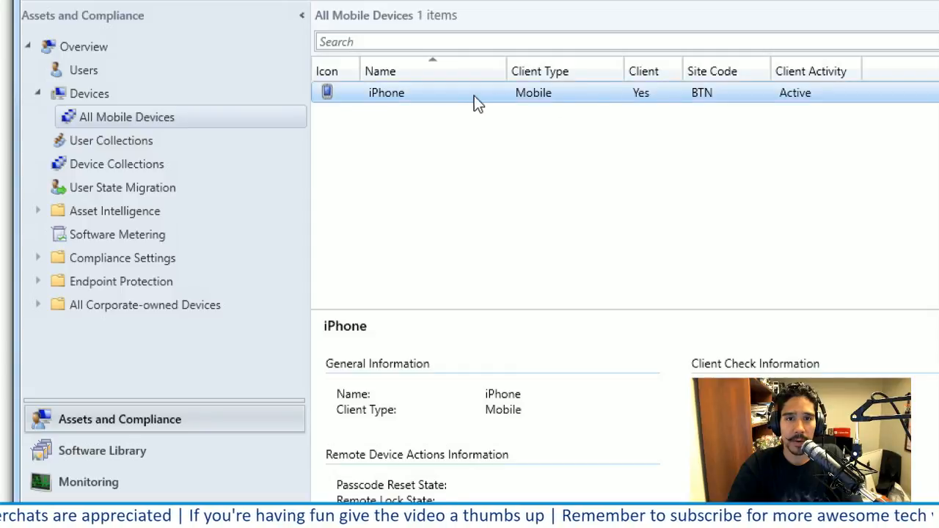
pyautogui.rightClick(408, 102)
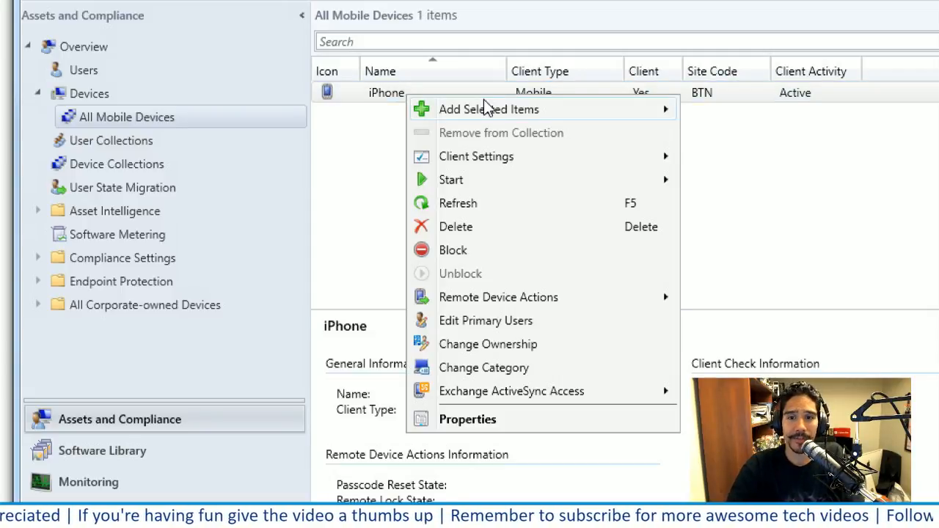
pyautogui.moveTo(485, 107)
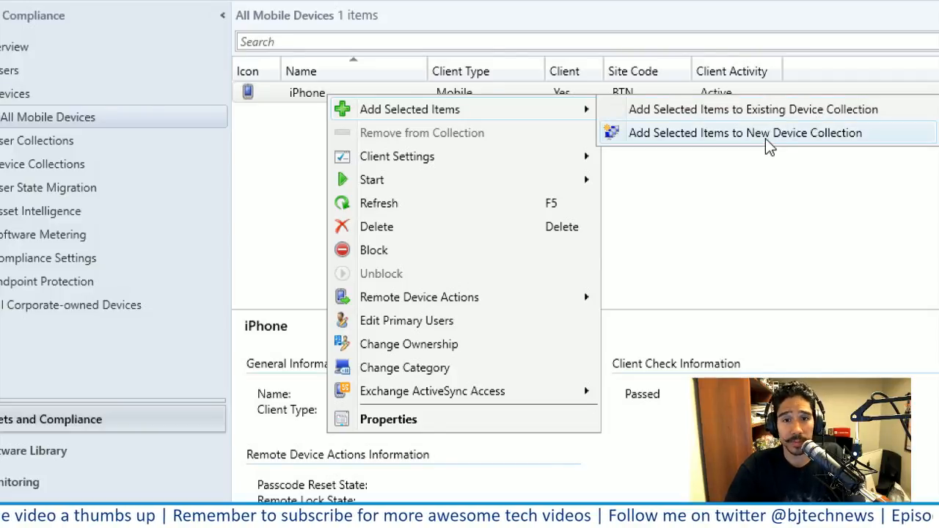
pyautogui.moveTo(475, 157)
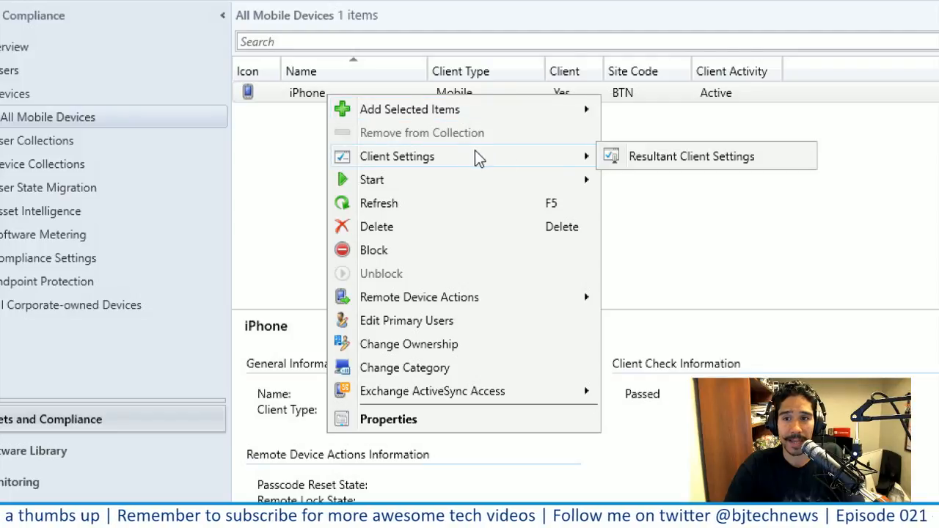
pyautogui.moveTo(536, 179)
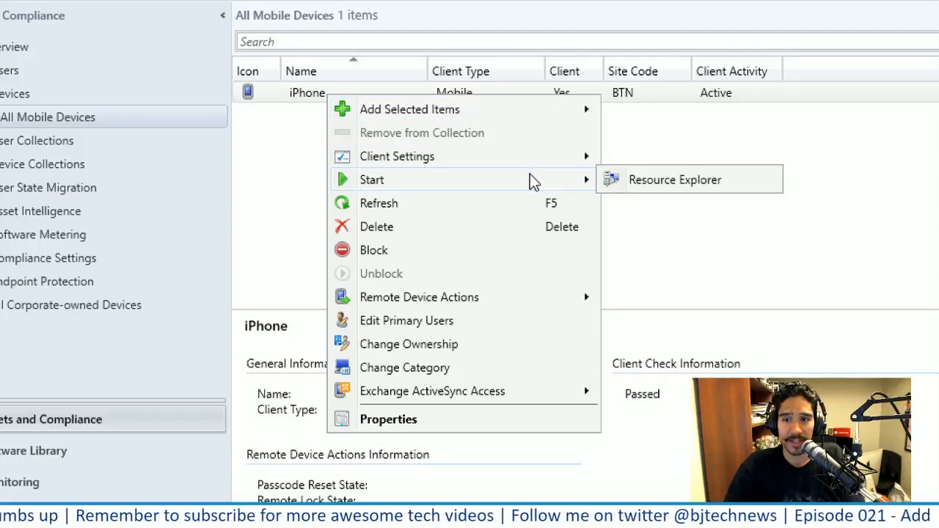
pyautogui.click(695, 183)
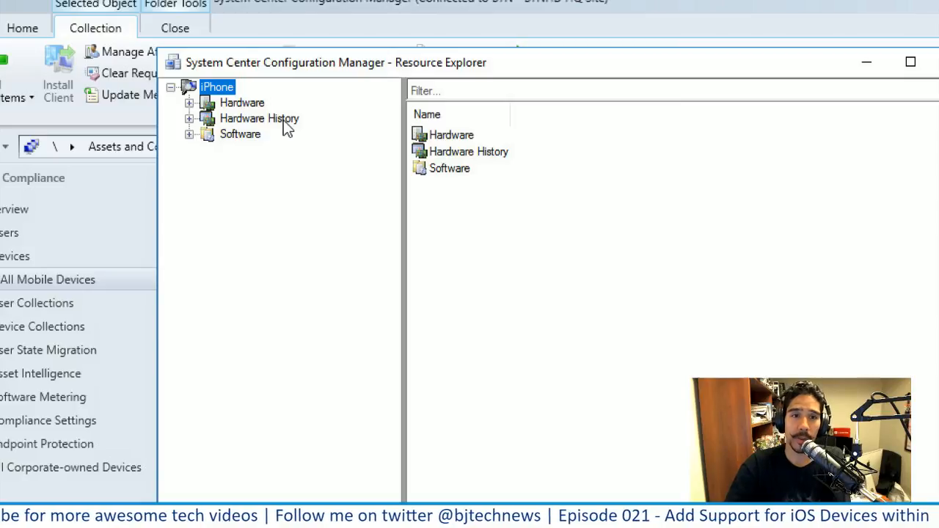
# Check the iPhone's software inventory: Product Details, Last Software Scan, File Details and Collected Files
pyautogui.click(189, 135)
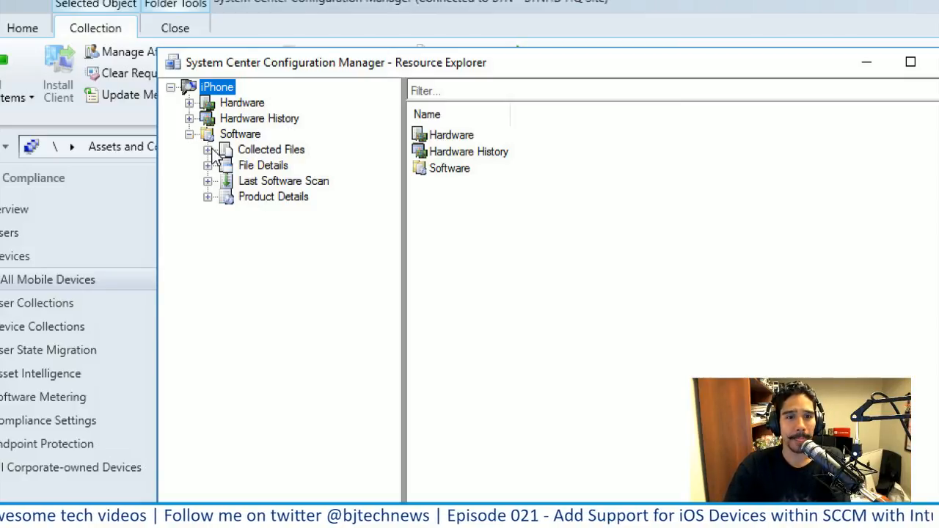
pyautogui.click(208, 198)
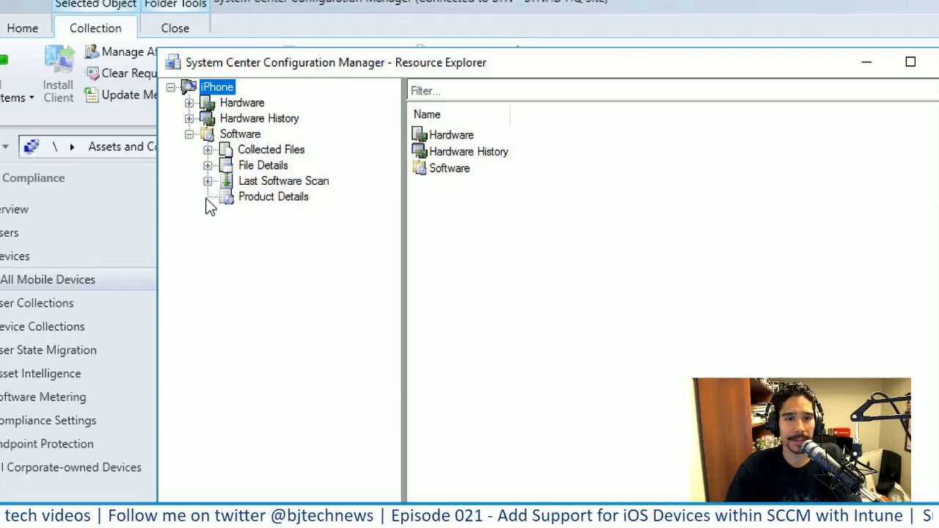
pyautogui.click(274, 198)
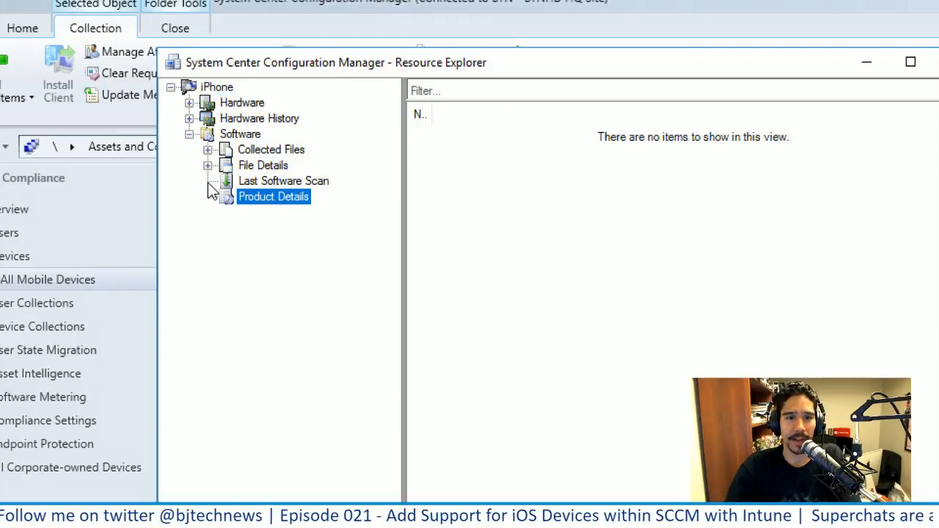
pyautogui.click(293, 185)
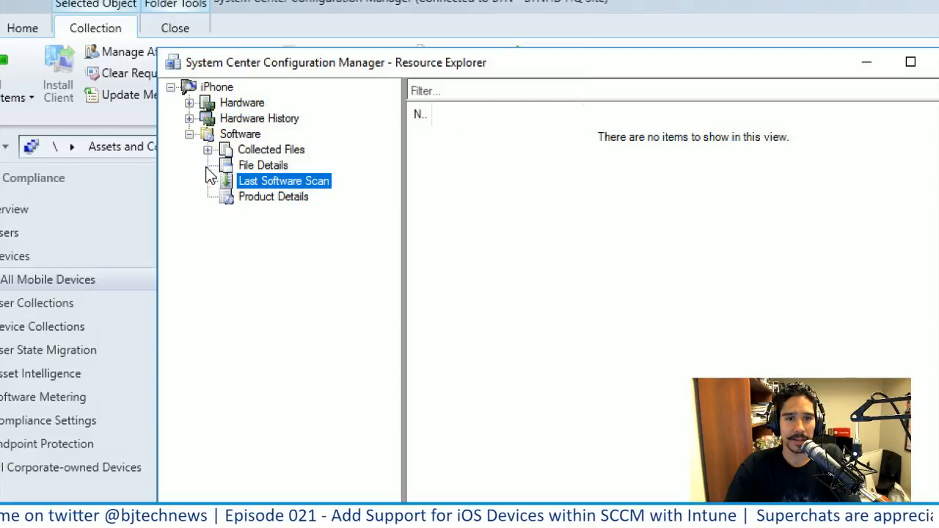
pyautogui.click(253, 167)
pyautogui.click(264, 150)
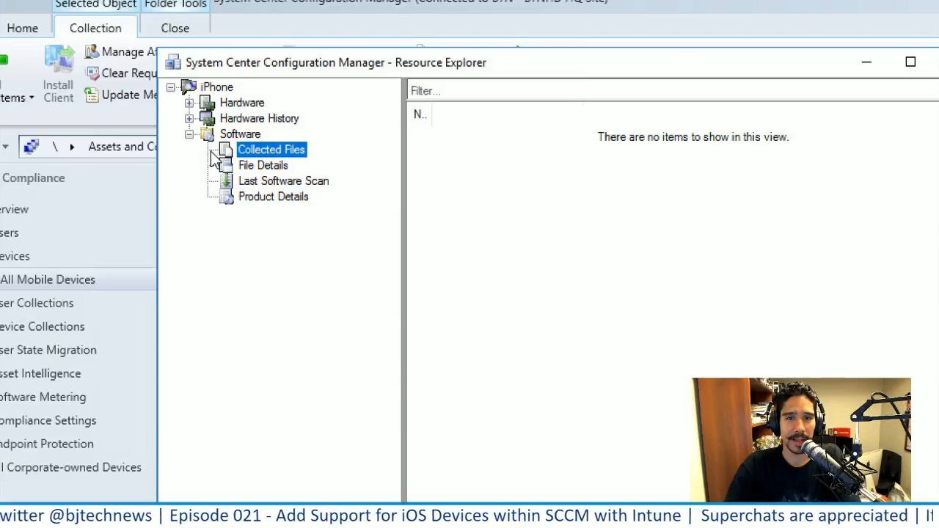
# In the hardware history, compare the Mobile Device Computer System record of 8/16/2017 2:47:07 PM with the Current one
pyautogui.click(189, 118)
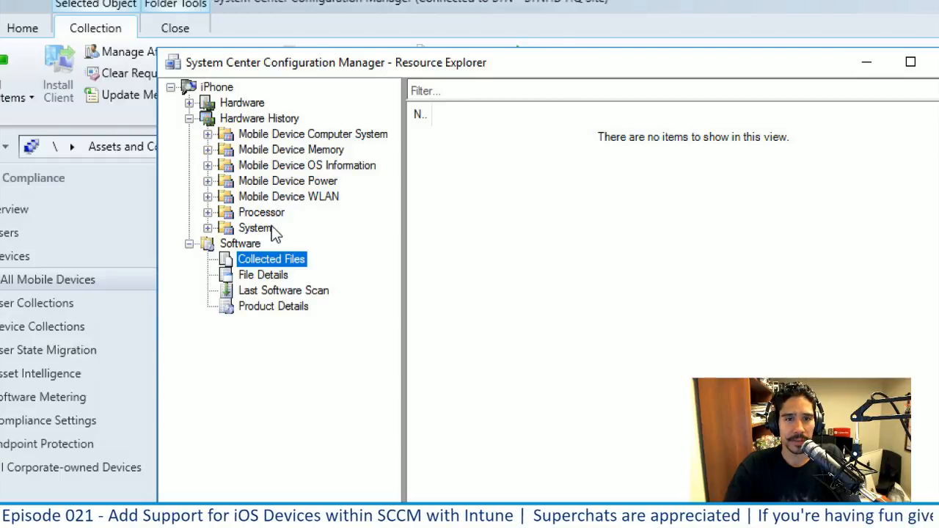
pyautogui.click(280, 139)
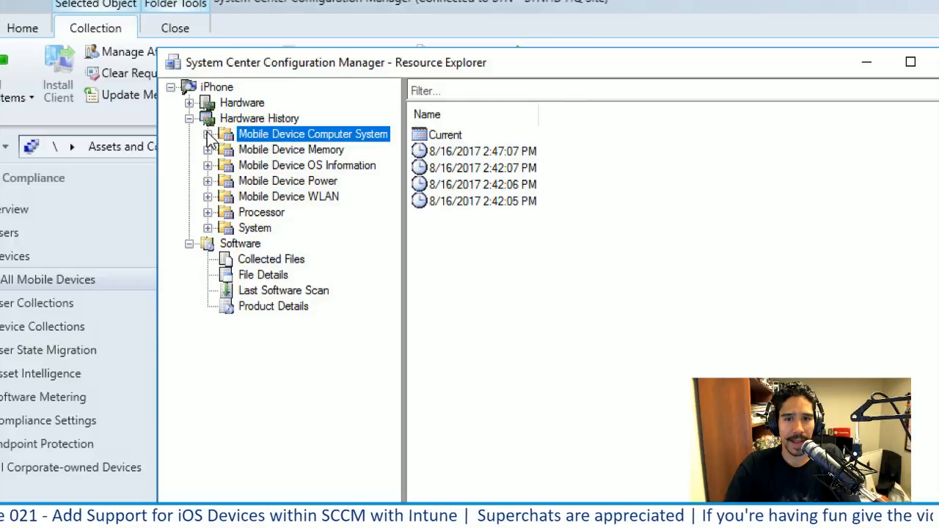
pyautogui.click(208, 135)
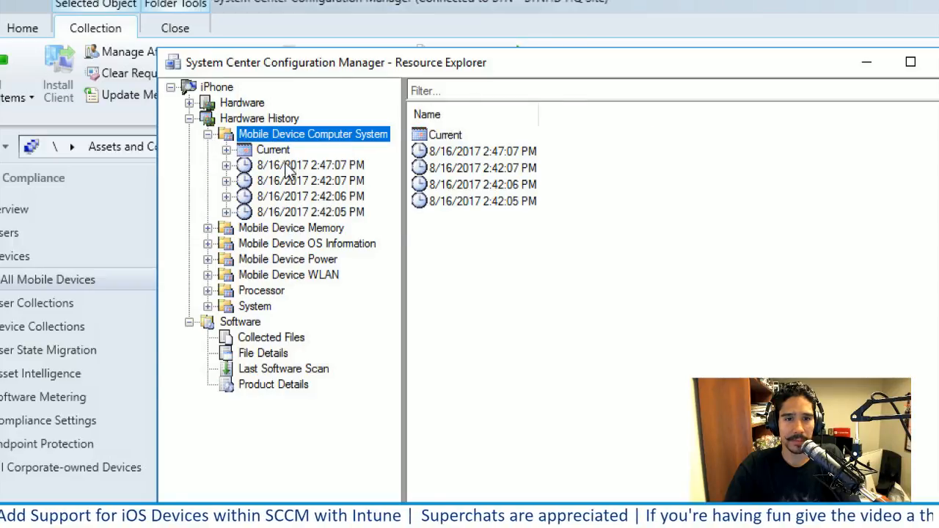
pyautogui.click(286, 165)
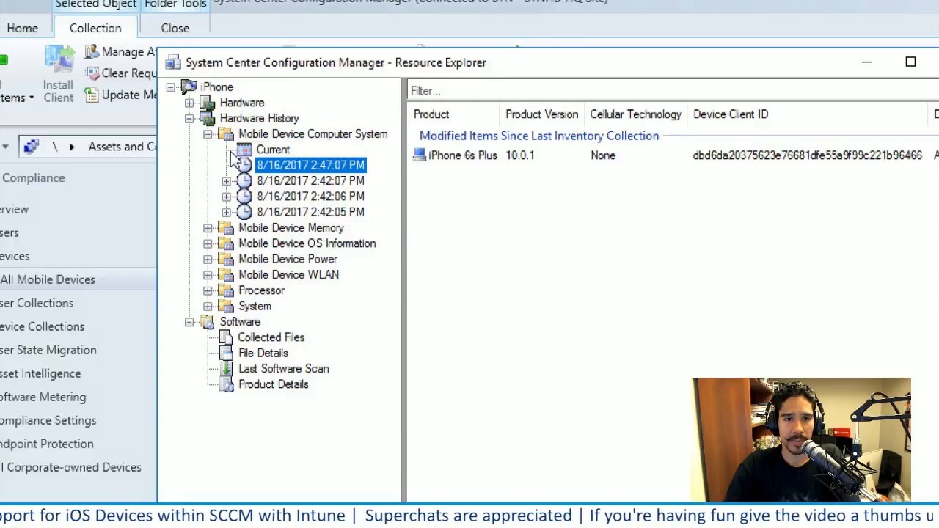
pyautogui.click(283, 154)
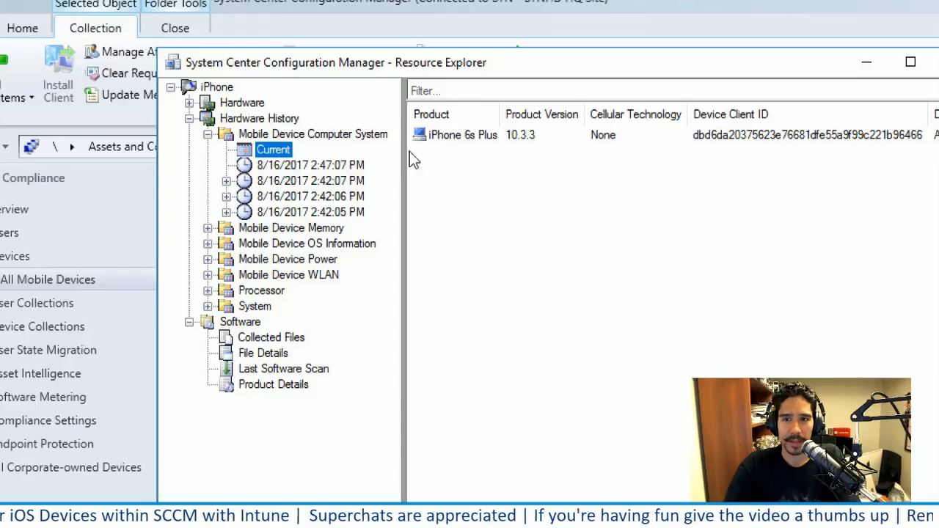
# View Device Information in the iPhone's hardware inventory and close Resource Explorer
pyautogui.click(228, 103)
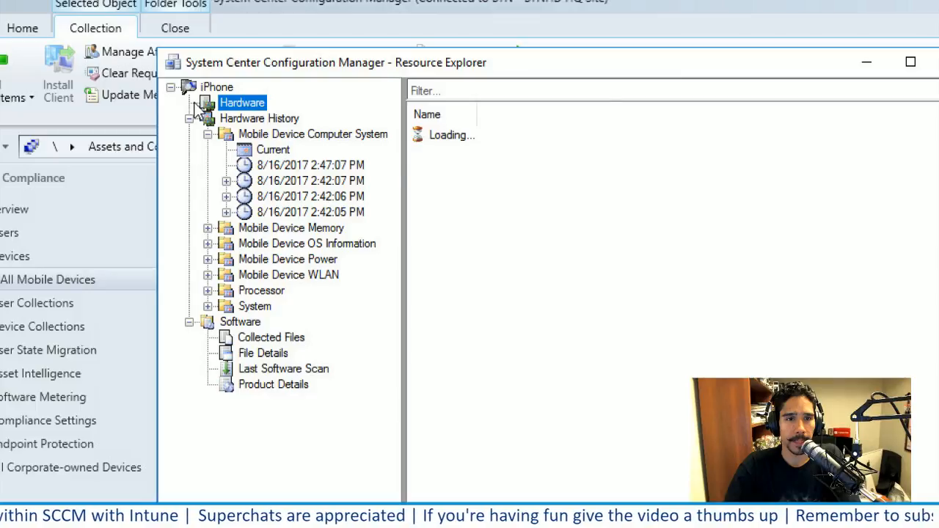
pyautogui.click(190, 104)
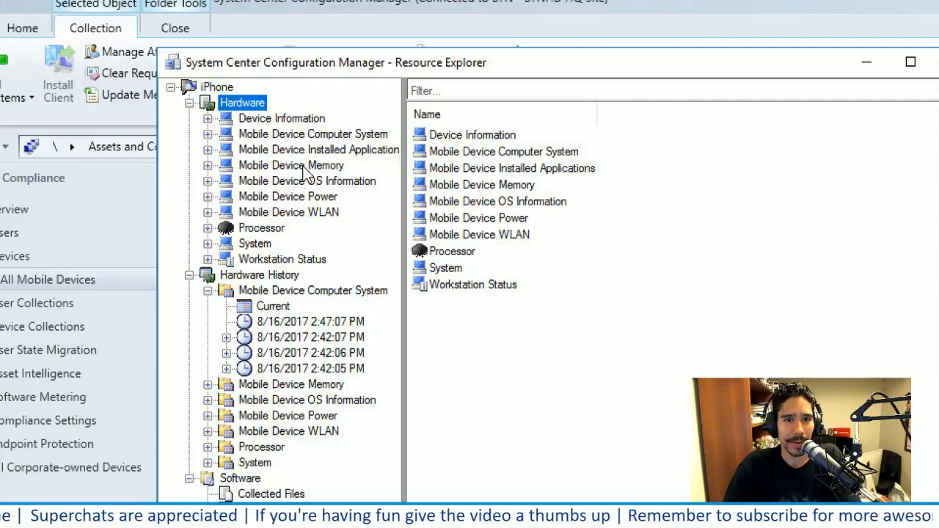
pyautogui.click(289, 122)
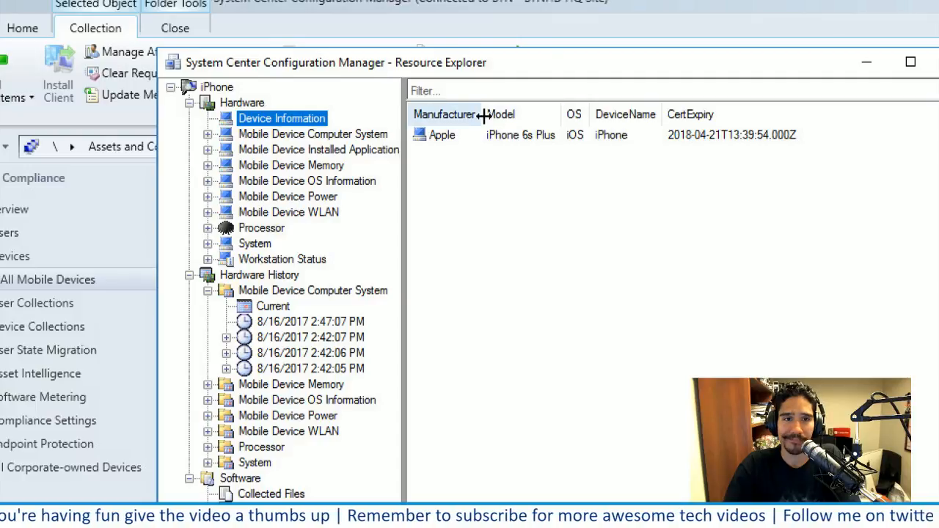
pyautogui.moveTo(689, 74); pyautogui.dragTo(587, 73)
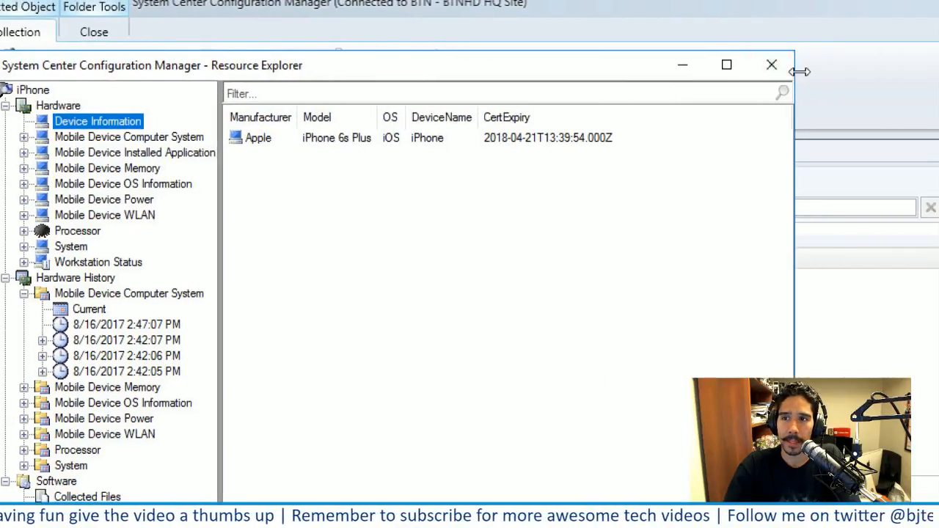
pyautogui.click(774, 71)
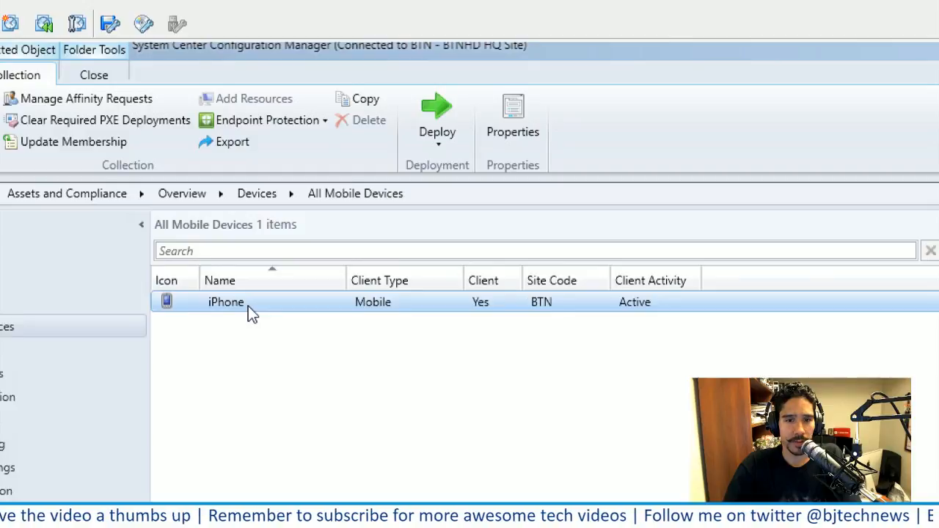
# Review the iPhone's remote device actions and its primary users, leaving the primary user assignment unedited
pyautogui.rightClick(249, 304)
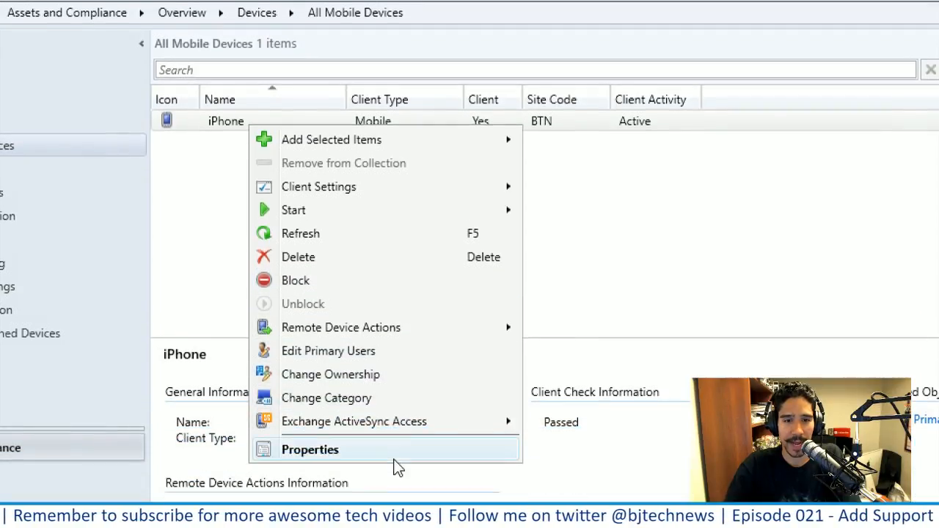
pyautogui.moveTo(374, 330)
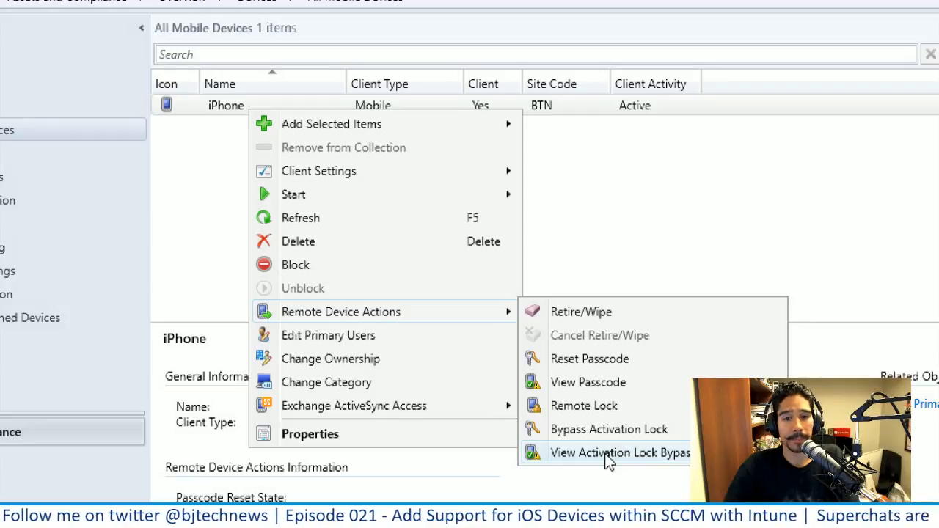
pyautogui.click(371, 339)
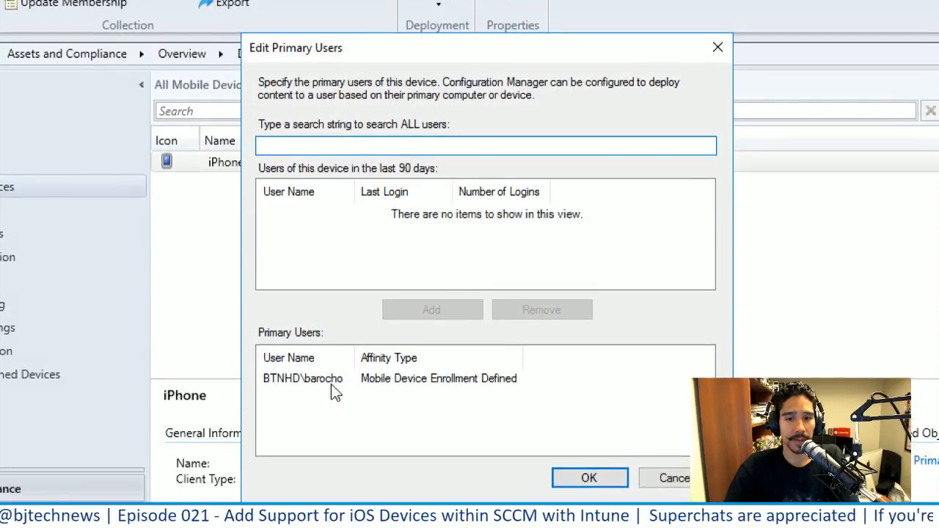
pyautogui.click(318, 380)
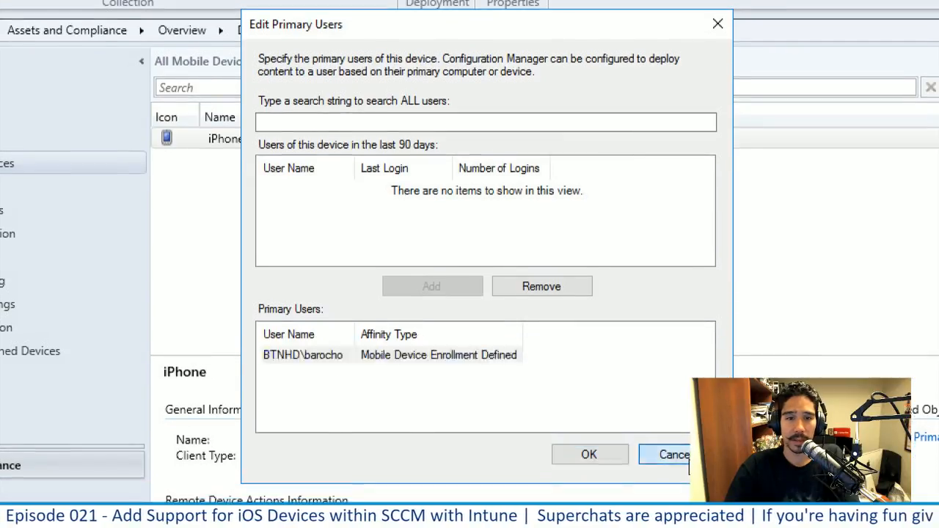
pyautogui.click(701, 478)
# View the ownership types offered for the iPhone in Edit Device Ownership and cancel without changing the ownership
pyautogui.rightClick(345, 157)
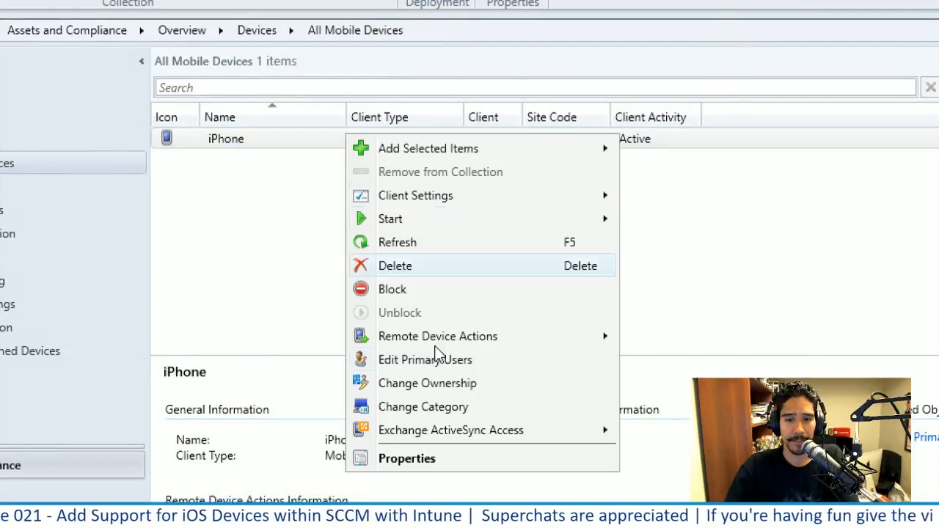
pyautogui.click(477, 386)
pyautogui.click(418, 256)
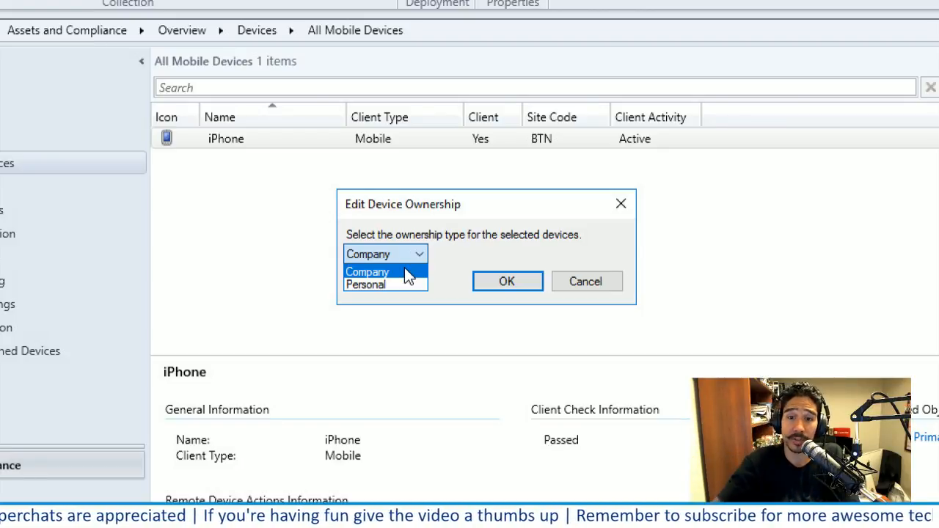
pyautogui.click(597, 282)
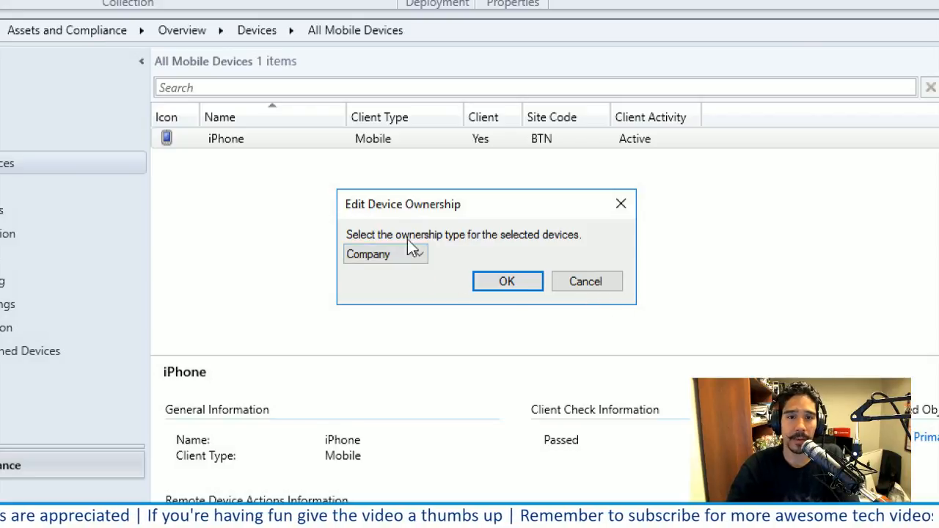
pyautogui.click(584, 284)
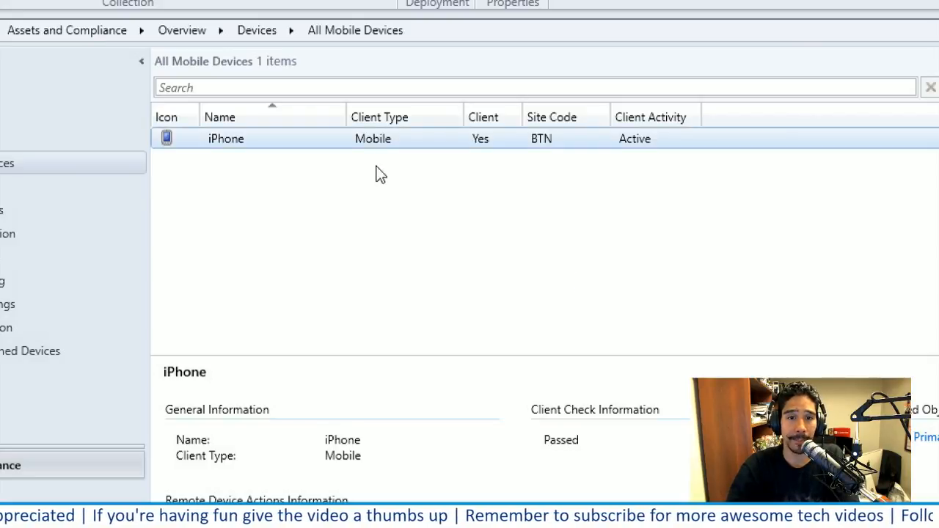
# Examine the discovery data in the iPhone's properties with the Value column widened, and close the properties without saving
pyautogui.rightClick(318, 136)
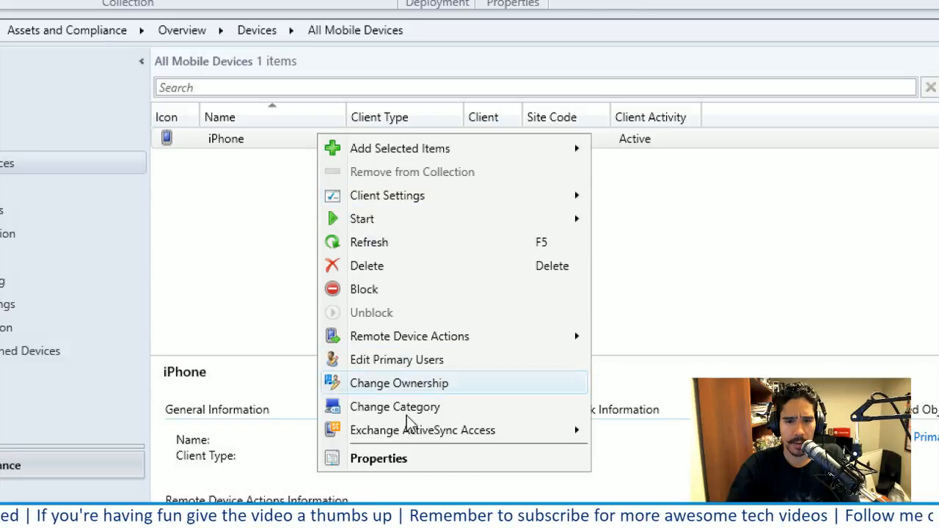
pyautogui.moveTo(408, 438)
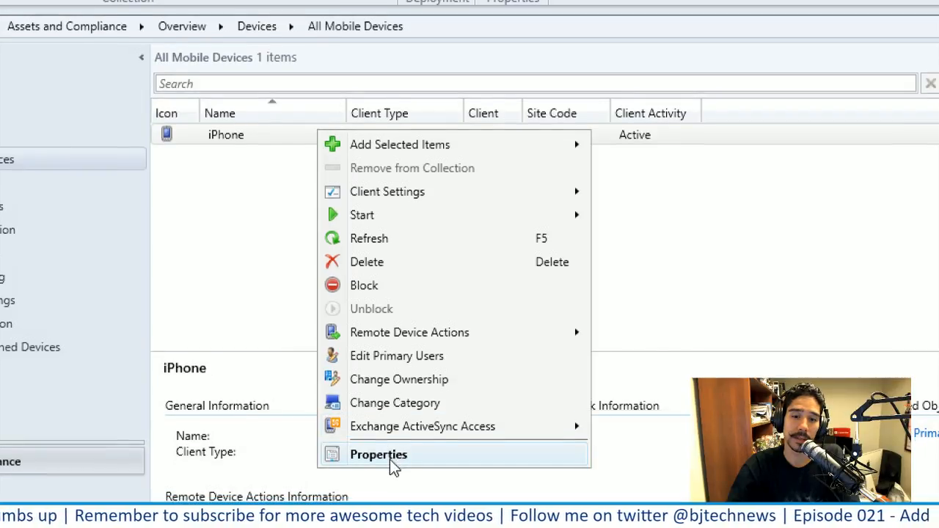
pyautogui.click(396, 459)
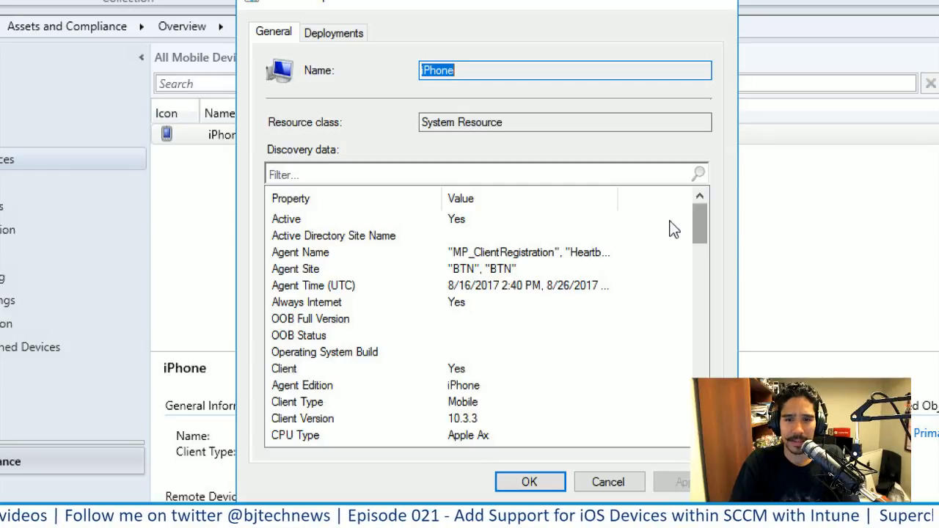
pyautogui.moveTo(621, 194); pyautogui.dragTo(686, 197)
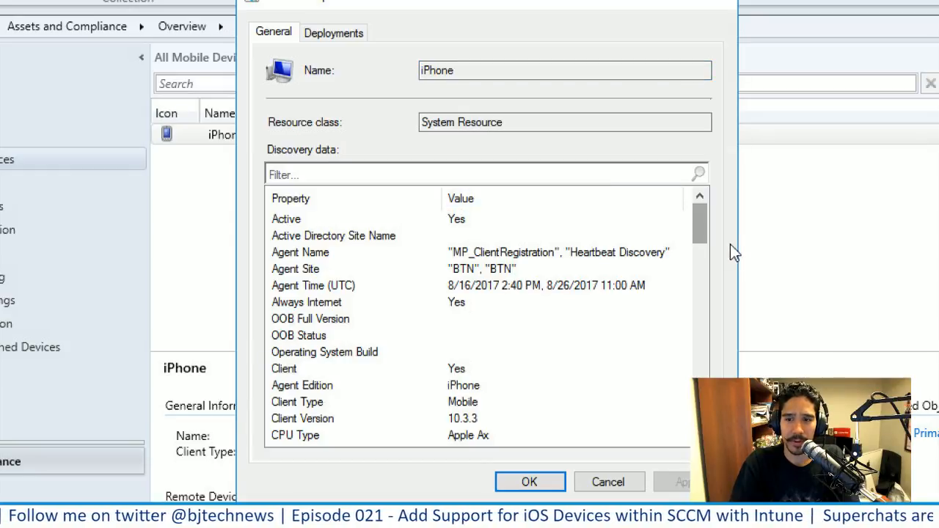
pyautogui.moveTo(709, 250); pyautogui.dragTo(714, 364)
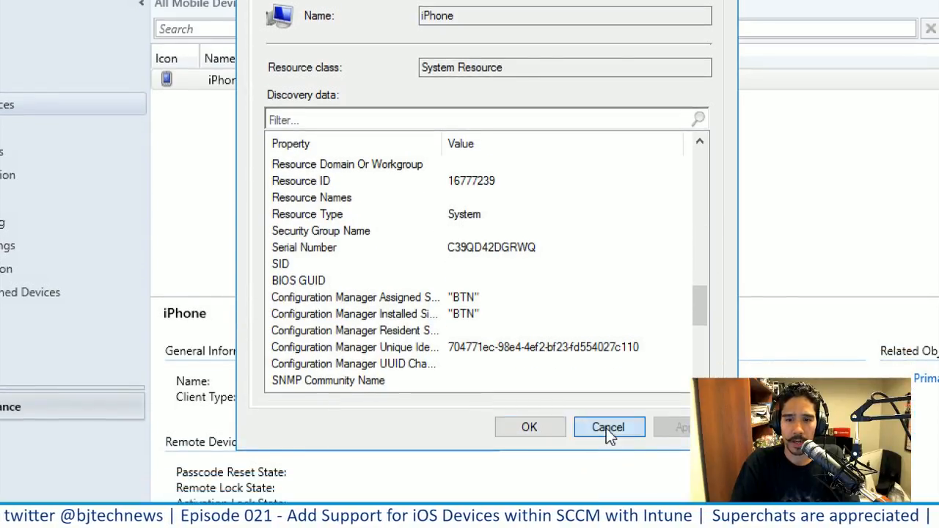
pyautogui.click(607, 482)
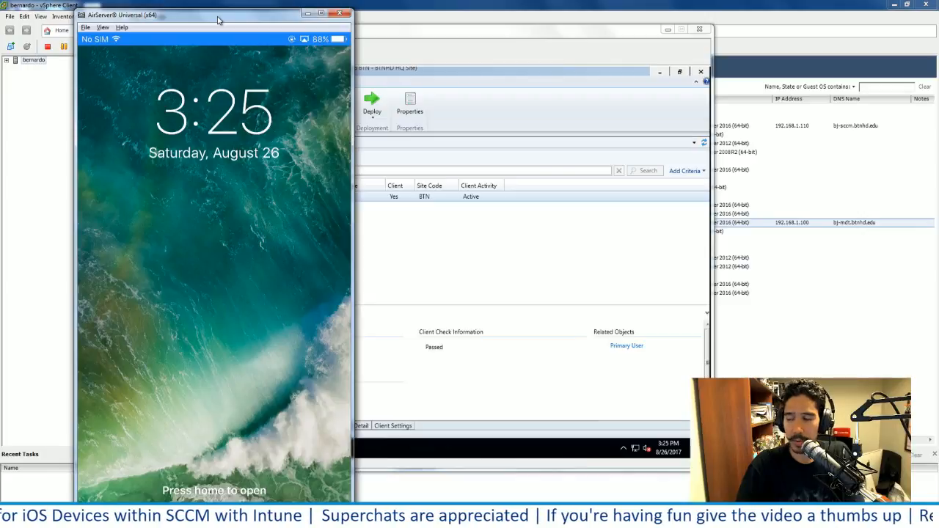
# Enlarge the mirrored iPhone screen, view the portal's featured apps and BTNHD privacy policy, and return to the portal's start page
pyautogui.doubleClick(217, 20)
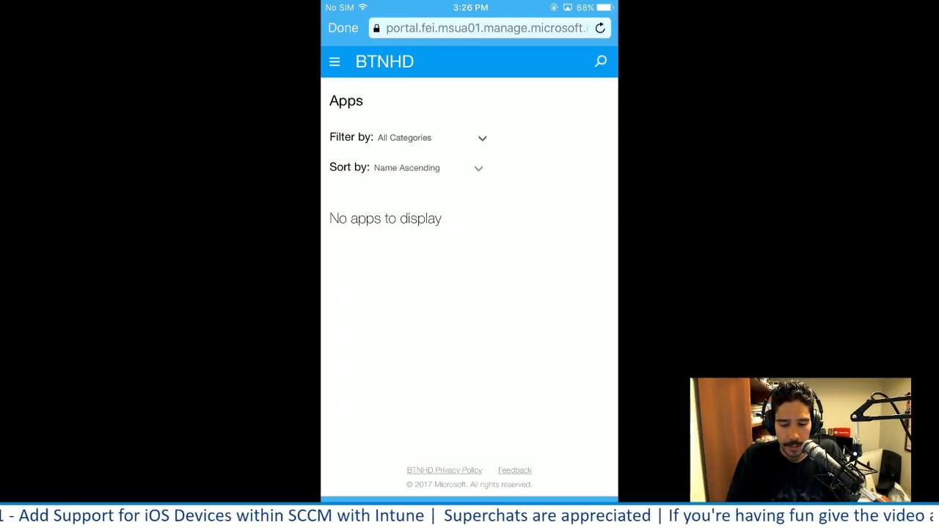
pyautogui.click(342, 28)
pyautogui.click(400, 246)
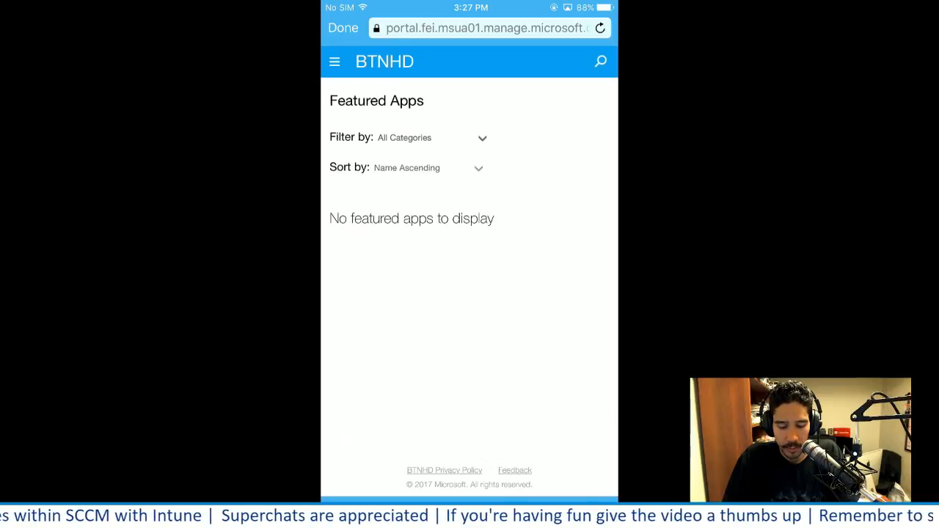
pyautogui.scroll(5, 470, 440)
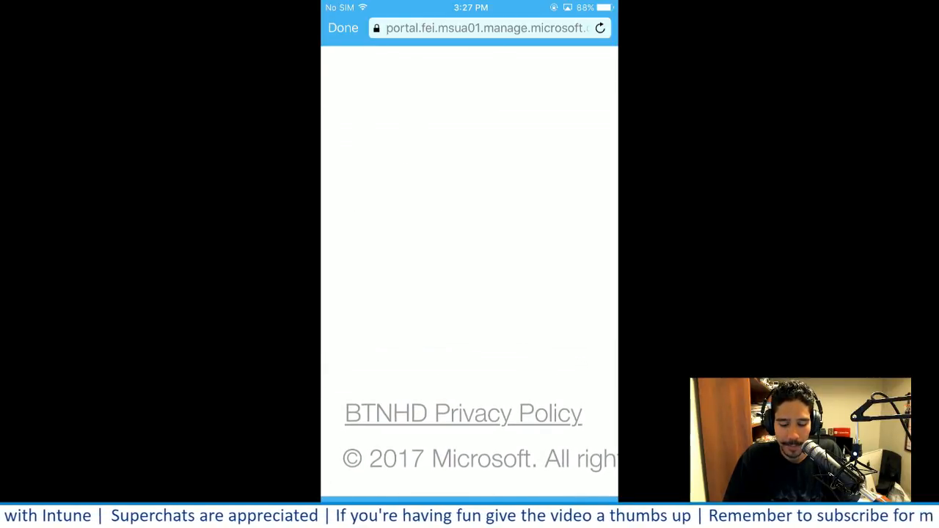
pyautogui.click(464, 414)
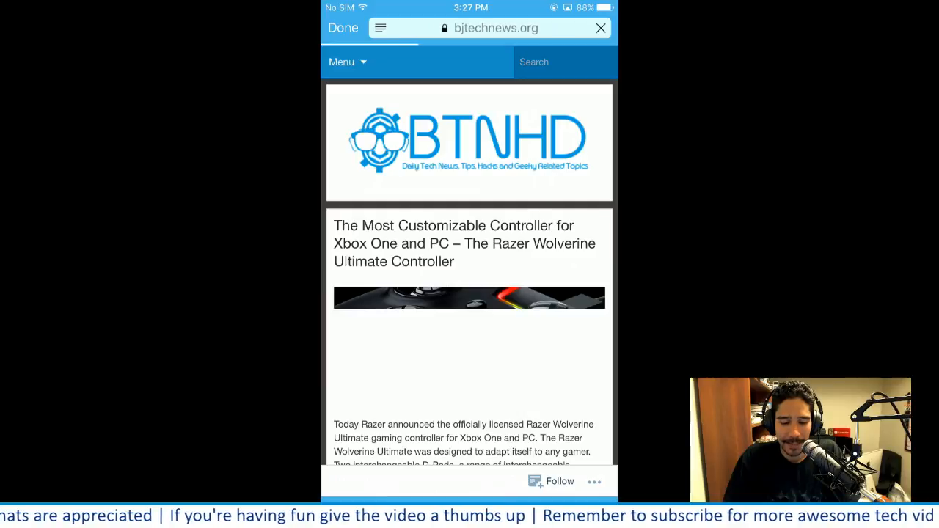
pyautogui.click(343, 28)
# View the device details of the enrolled iPhone under My Devices and close them
pyautogui.scroll(-1, 470, 293)
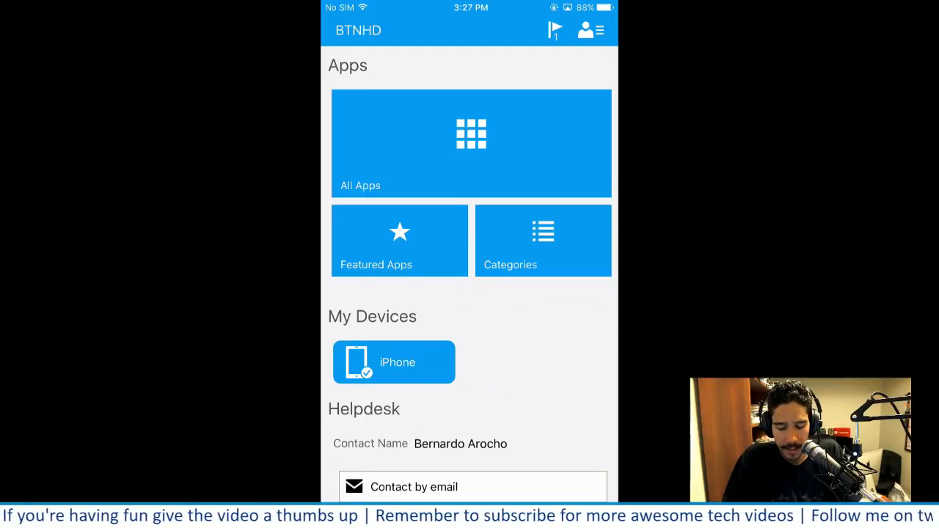
pyautogui.scroll(-1, 469, 294)
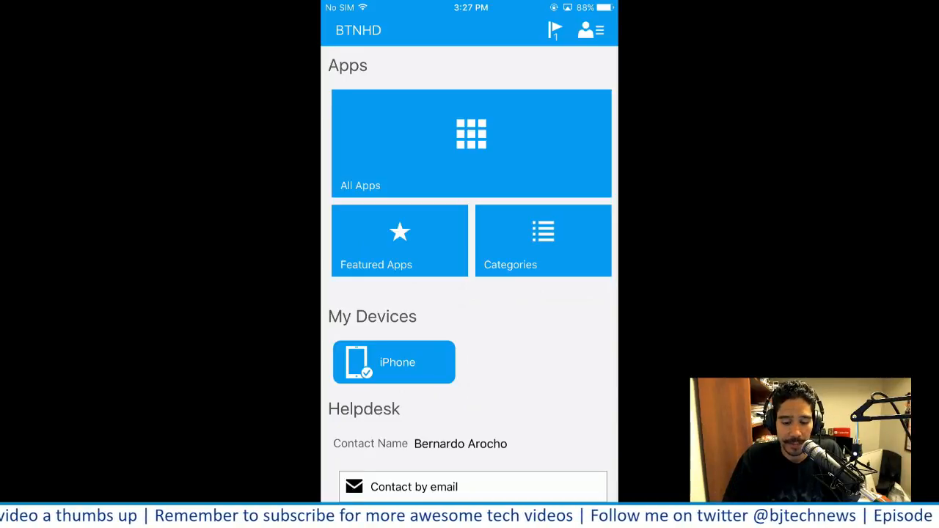
pyautogui.scroll(-1, 470, 294)
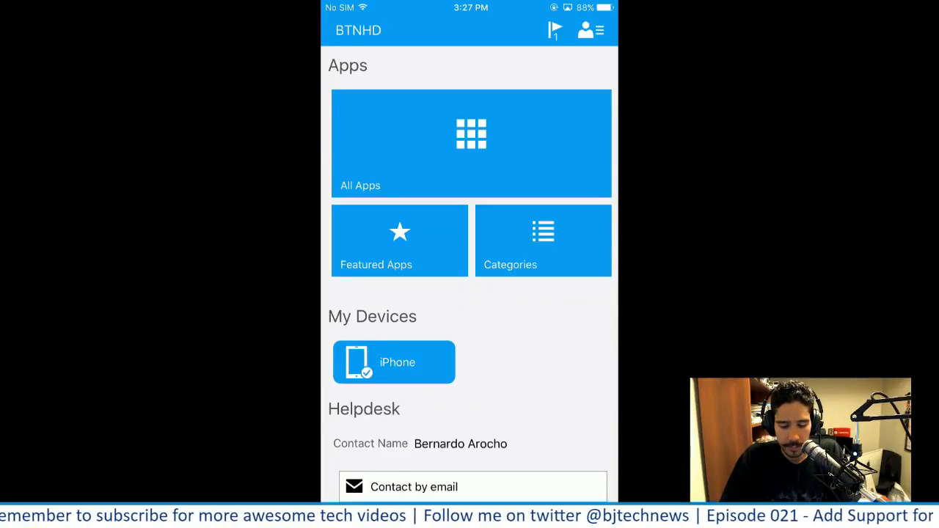
pyautogui.click(394, 363)
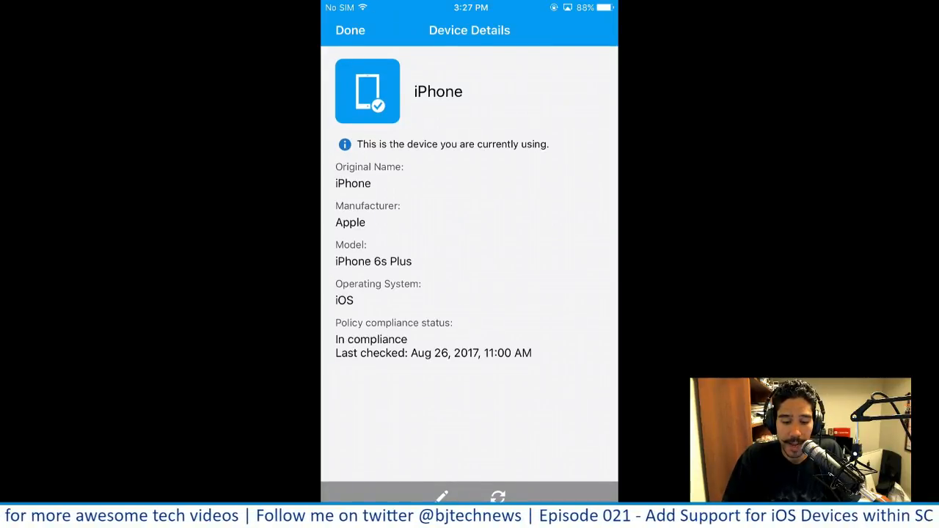
pyautogui.click(350, 30)
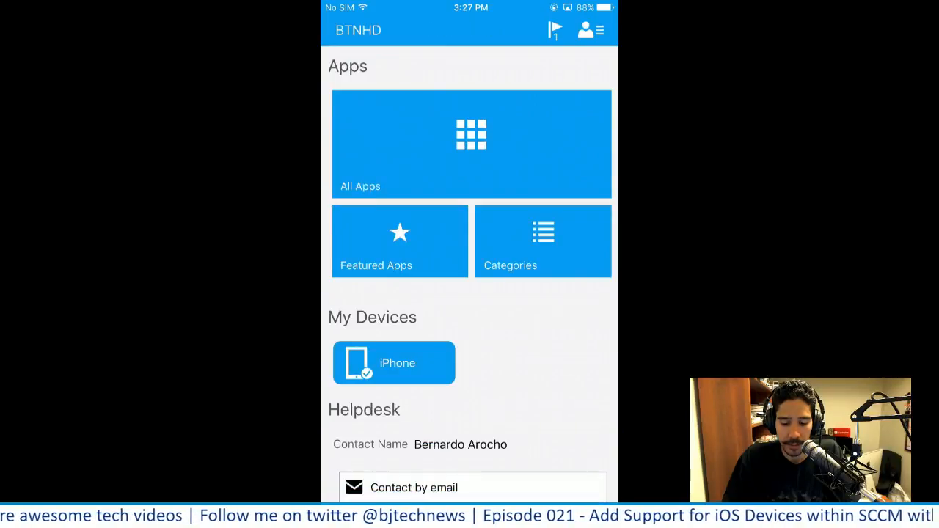
# View the signed-in account's profile and the portal's notifications, closing each page
pyautogui.scroll(-1, 469, 279)
pyautogui.scroll(2, 469, 279)
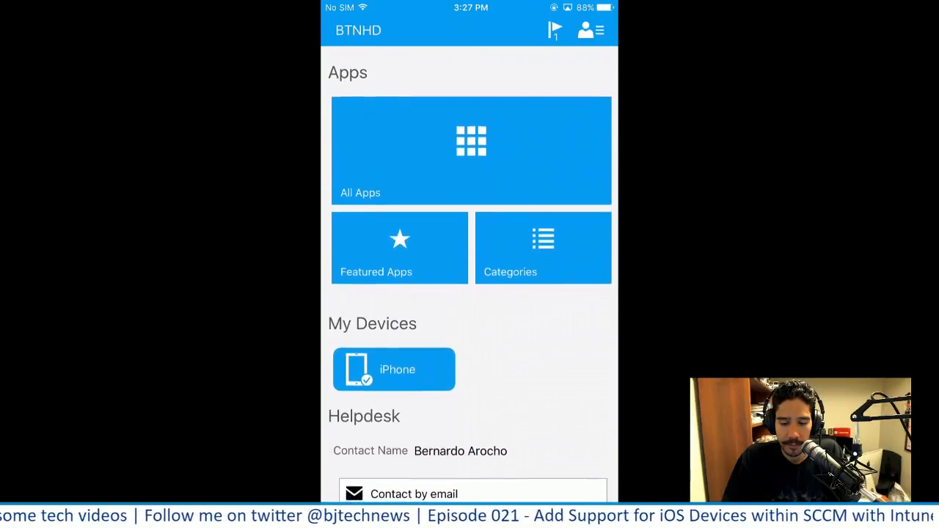
pyautogui.click(591, 30)
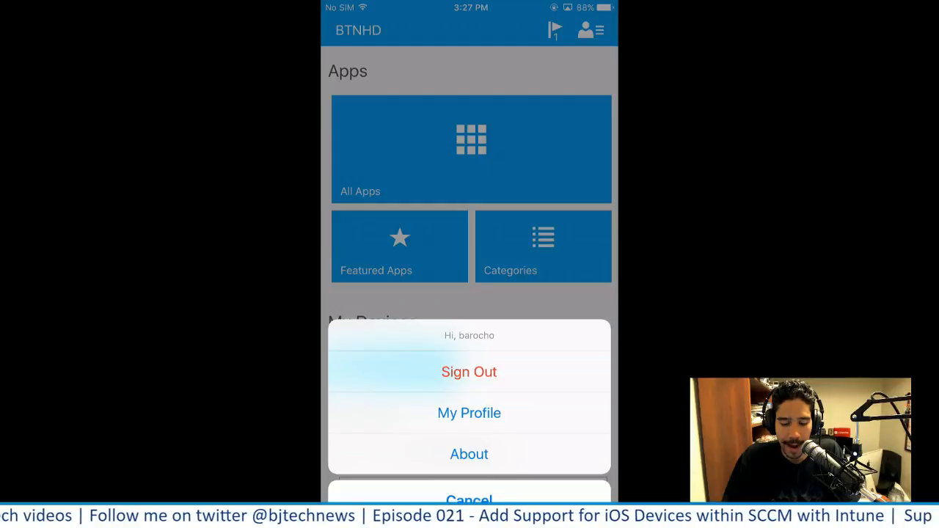
pyautogui.click(470, 413)
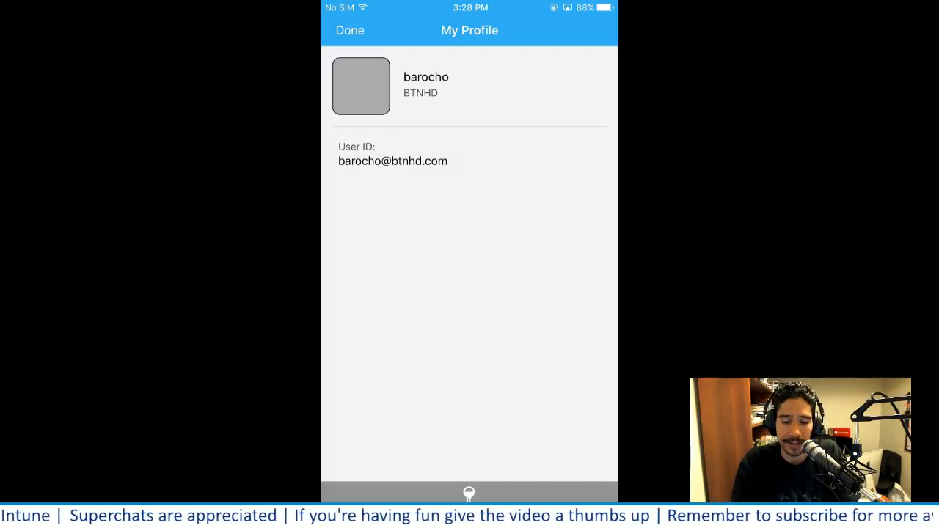
pyautogui.click(350, 30)
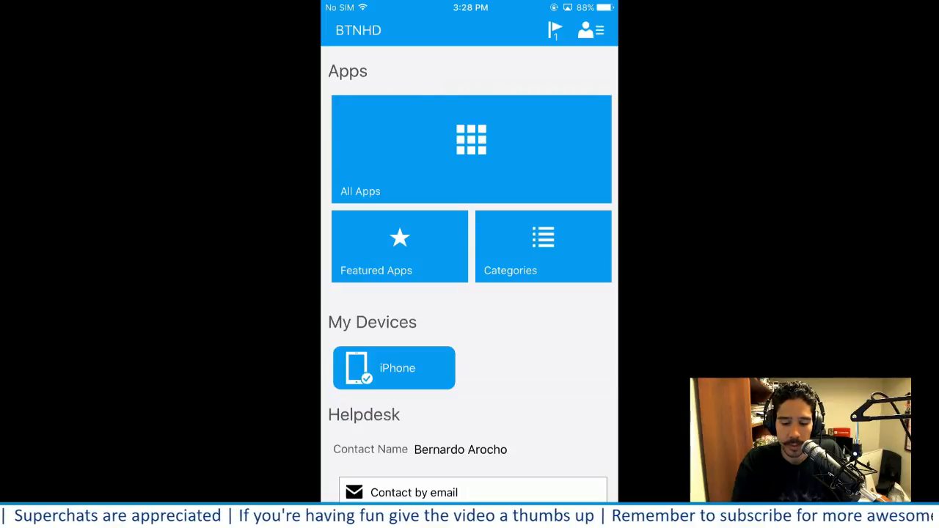
pyautogui.click(556, 30)
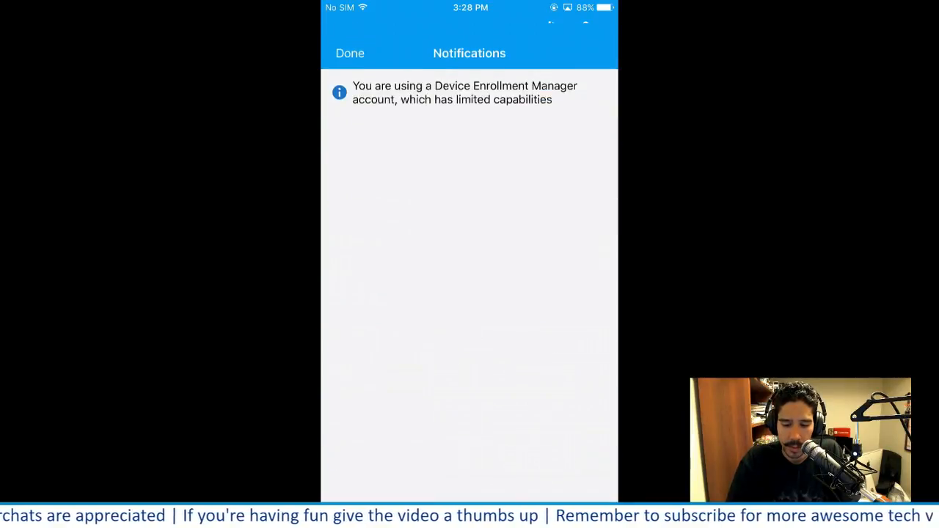
pyautogui.click(349, 30)
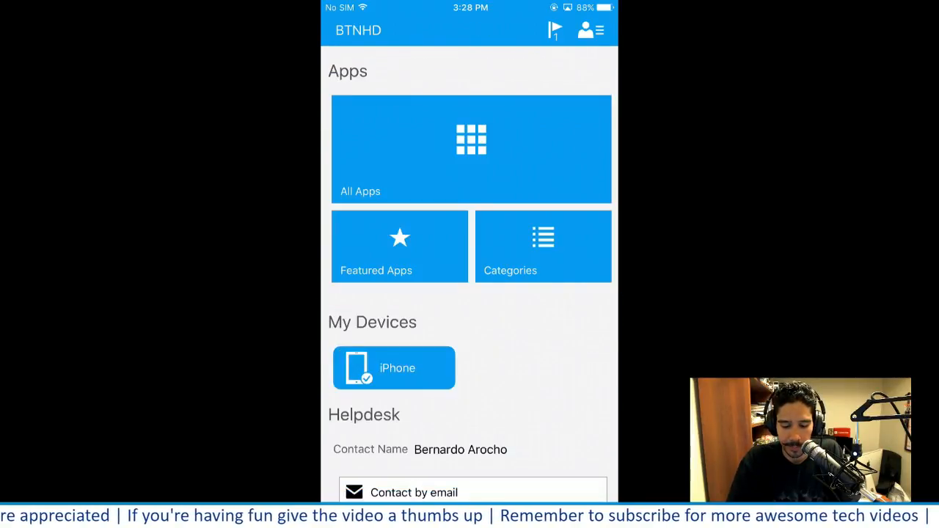
# Reopen Comp Portal from the iPhone's home screen and arrange the AirServer and bj-sccm windows so both are visible
pyautogui.press('Home')
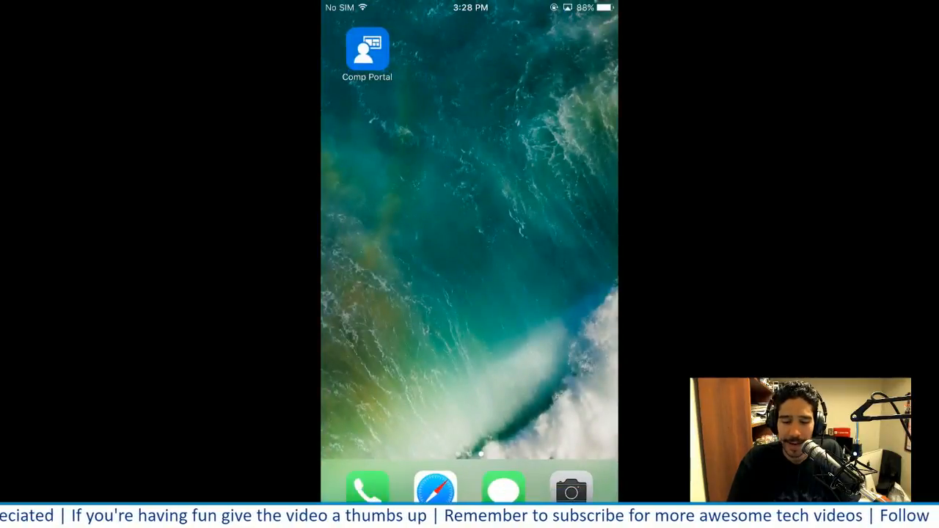
pyautogui.click(367, 49)
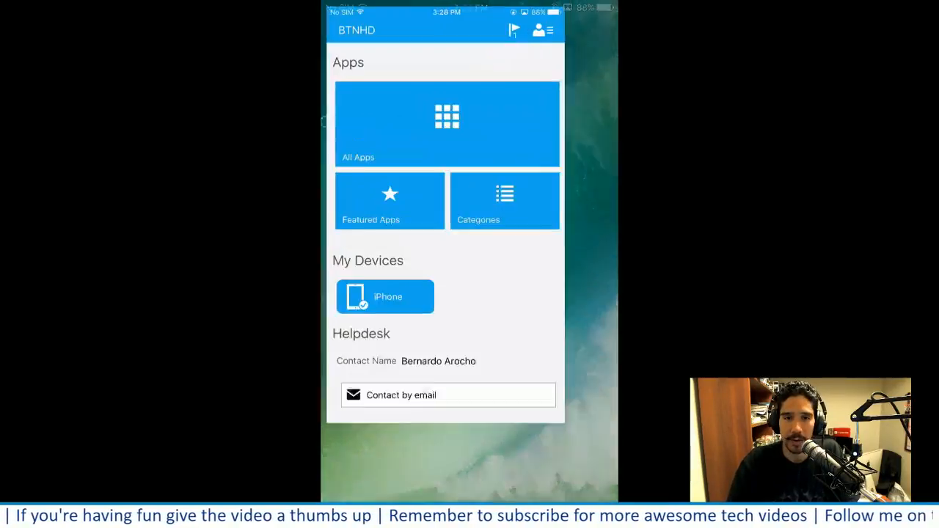
pyautogui.doubleClick(238, 54)
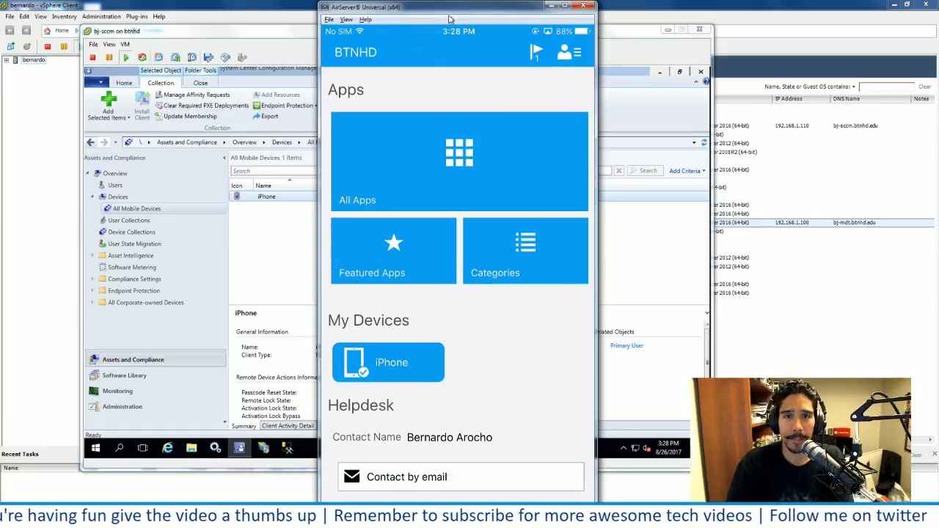
pyautogui.moveTo(445, 9); pyautogui.dragTo(133, 11)
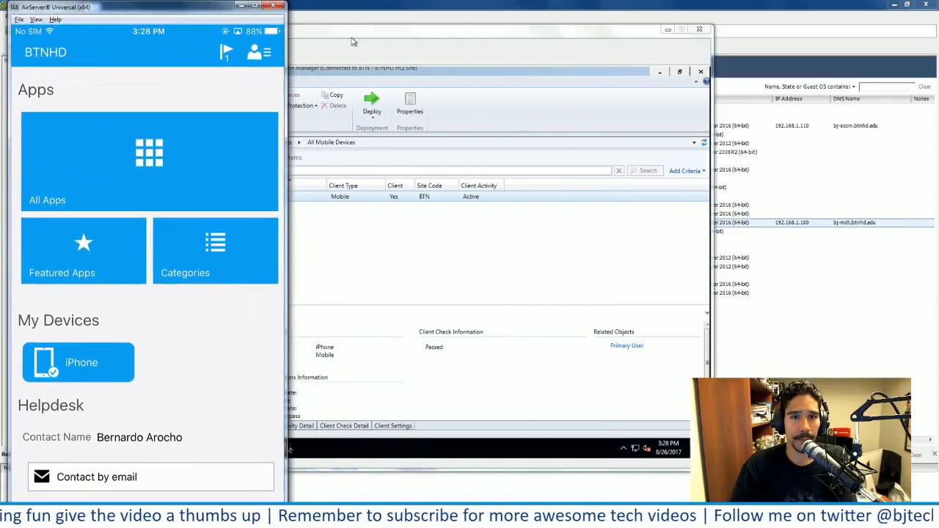
pyautogui.click(391, 35)
pyautogui.moveTo(389, 36); pyautogui.dragTo(444, 40)
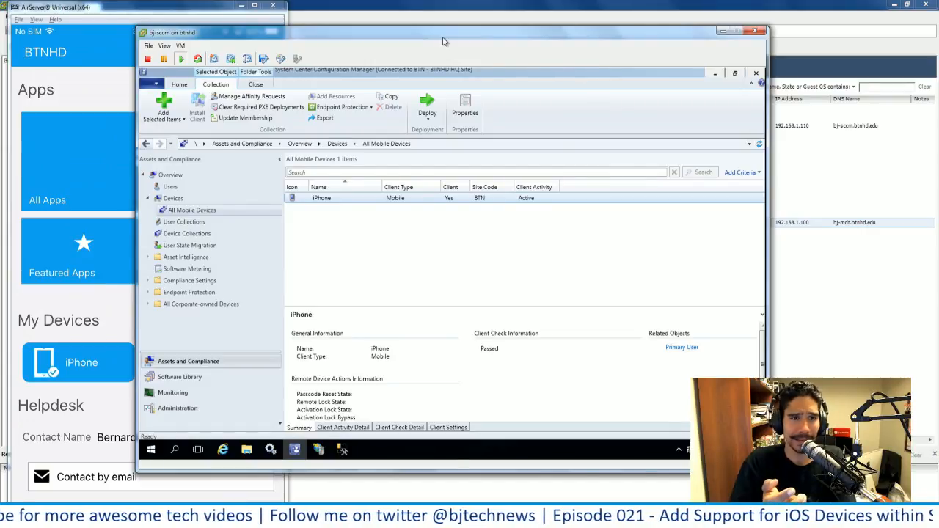
pyautogui.moveTo(444, 41); pyautogui.dragTo(495, 41)
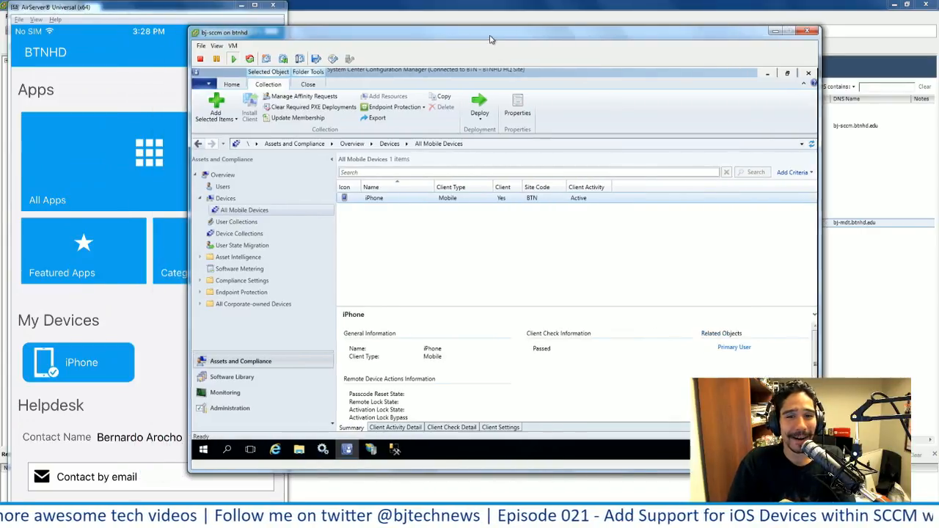
# Refresh the iPhone entry, view the Device Collections list, and return to All Mobile Devices
pyautogui.rightClick(380, 200)
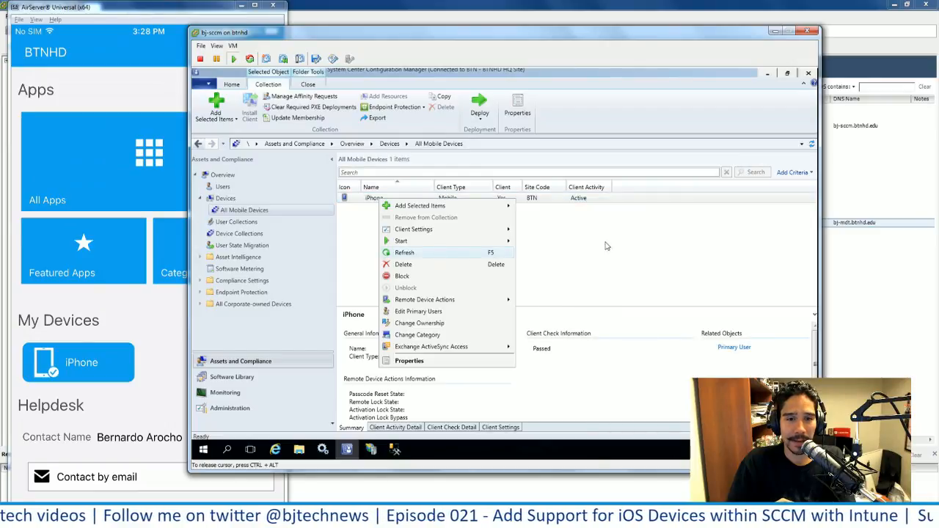
pyautogui.click(434, 254)
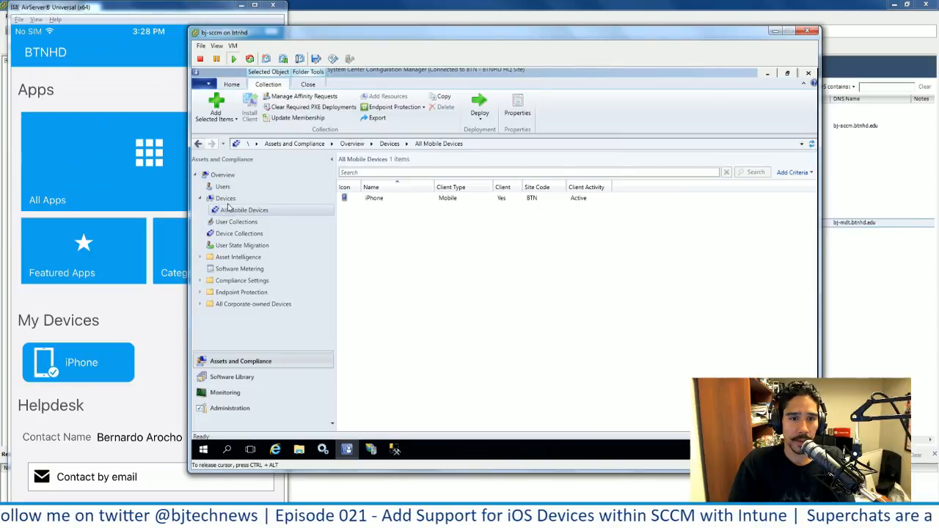
pyautogui.click(238, 233)
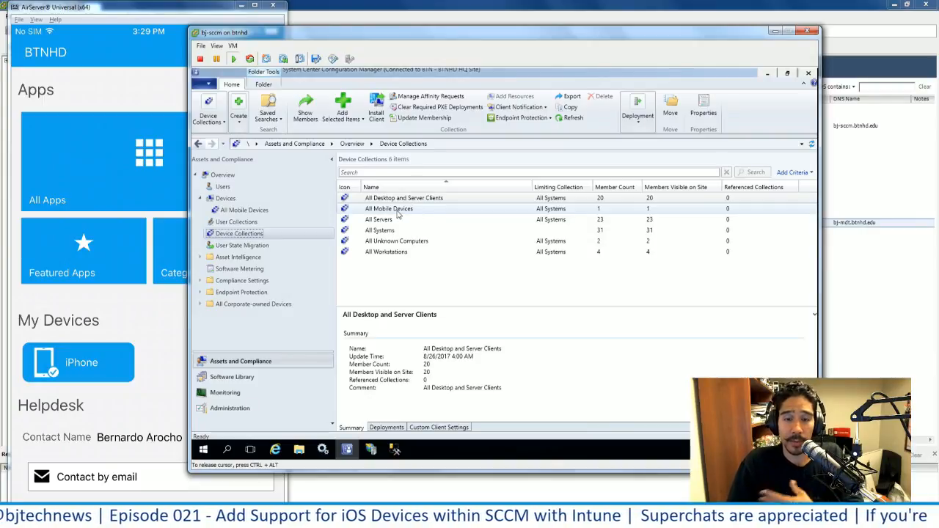
pyautogui.click(256, 210)
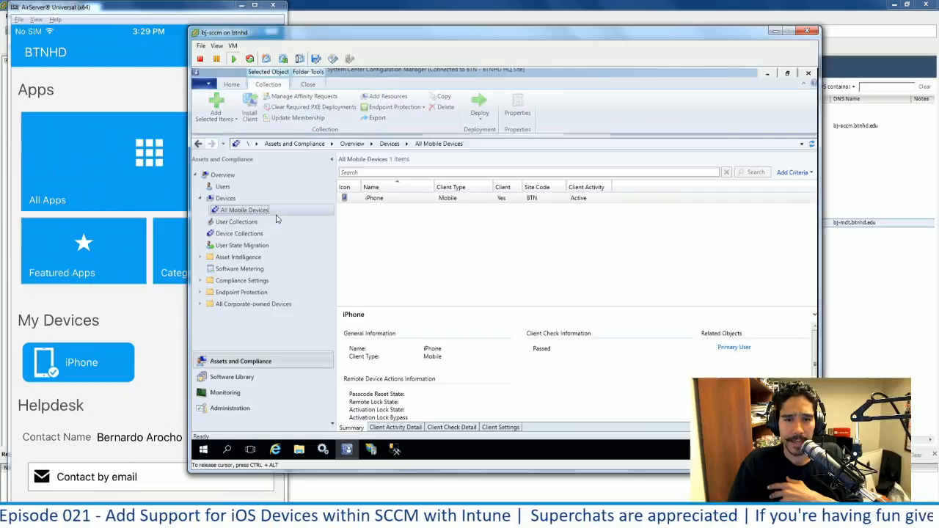
# View the iPhone's passcode through its remote device actions and dismiss the Device Passcode message
pyautogui.click(382, 200)
pyautogui.rightClick(383, 201)
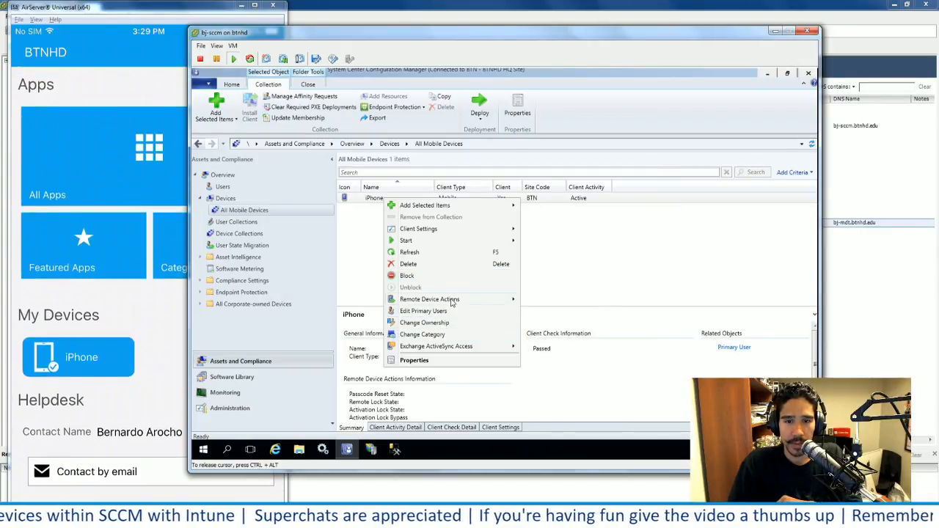
pyautogui.moveTo(452, 302)
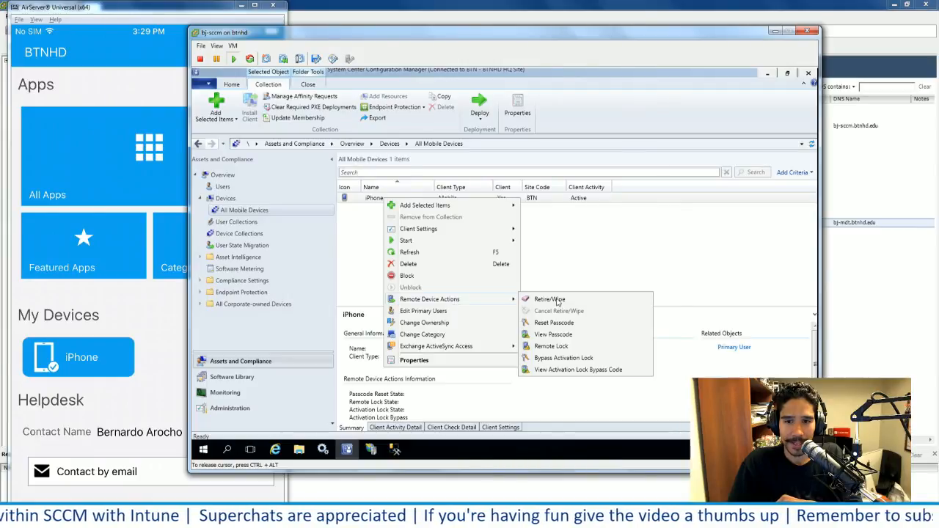
pyautogui.click(576, 339)
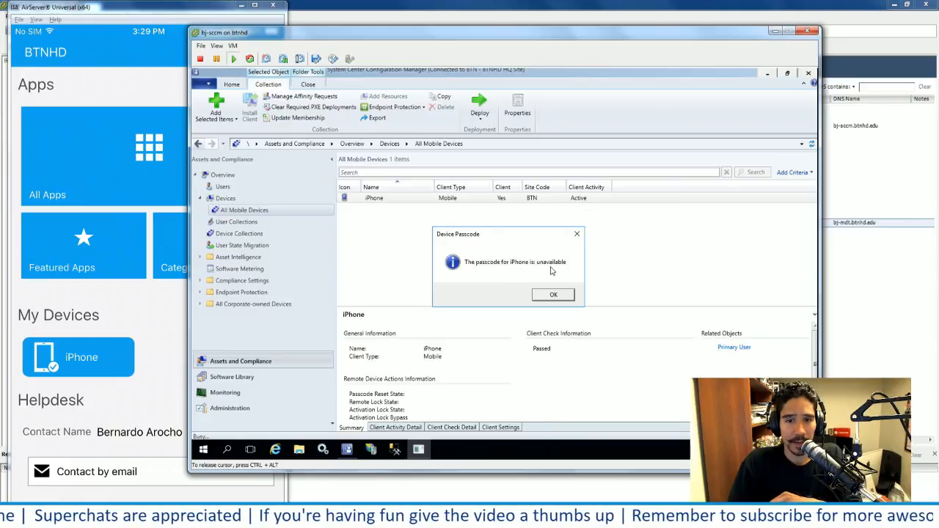
pyautogui.click(554, 296)
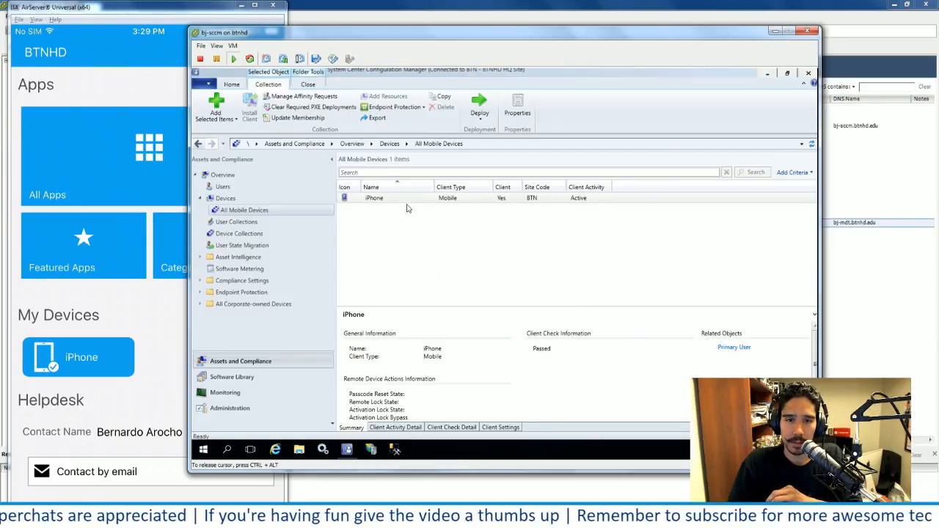
# Send a Remote Lock to the iPhone in All Mobile Devices and confirm locking the device
pyautogui.rightClick(393, 199)
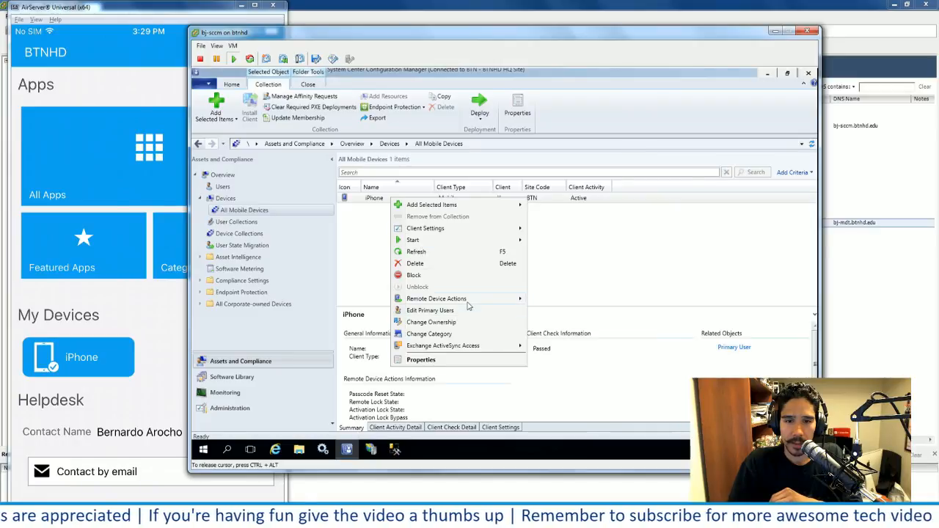
pyautogui.moveTo(470, 299)
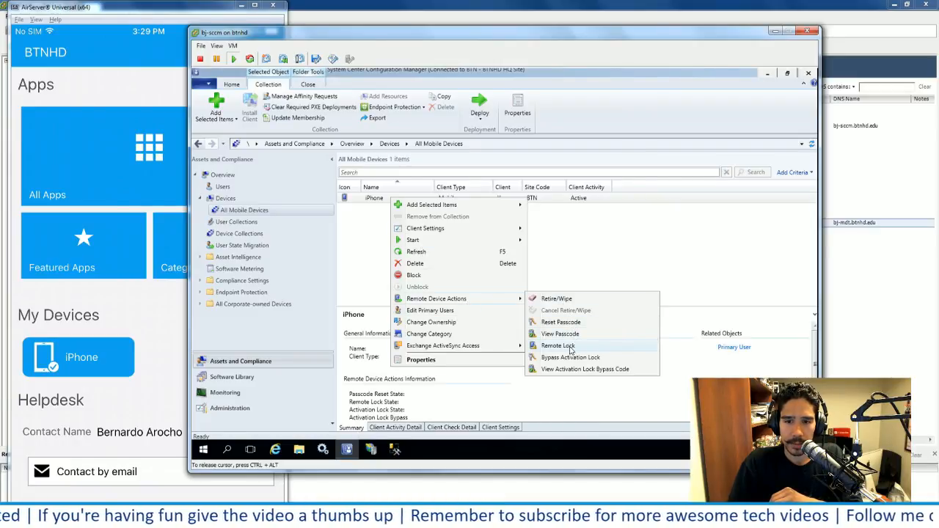
pyautogui.click(558, 345)
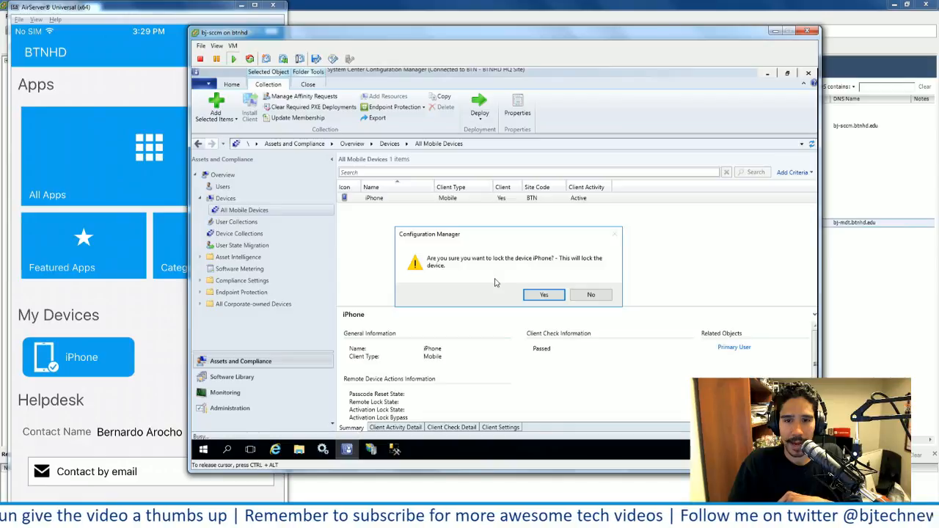
pyautogui.click(543, 295)
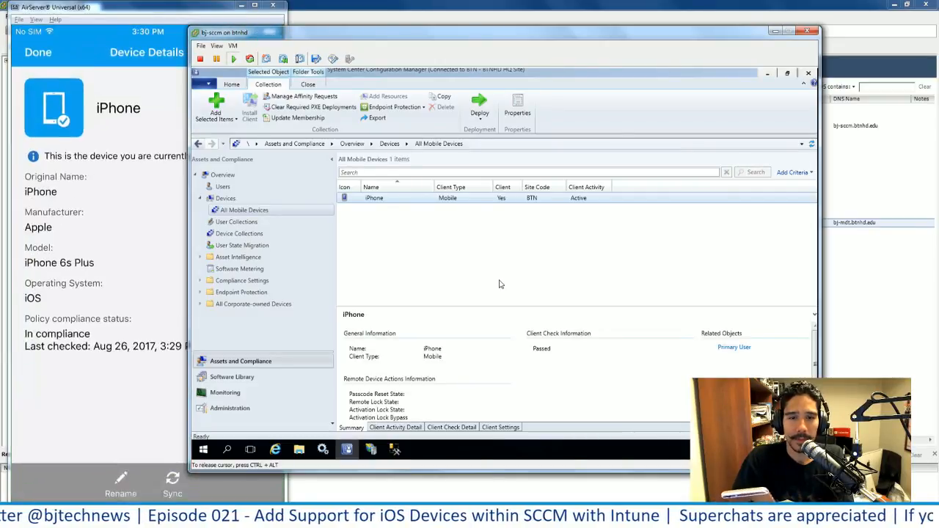
# View the Retire/Wipe options for the iPhone and cancel without retiring or wiping the device
pyautogui.rightClick(411, 201)
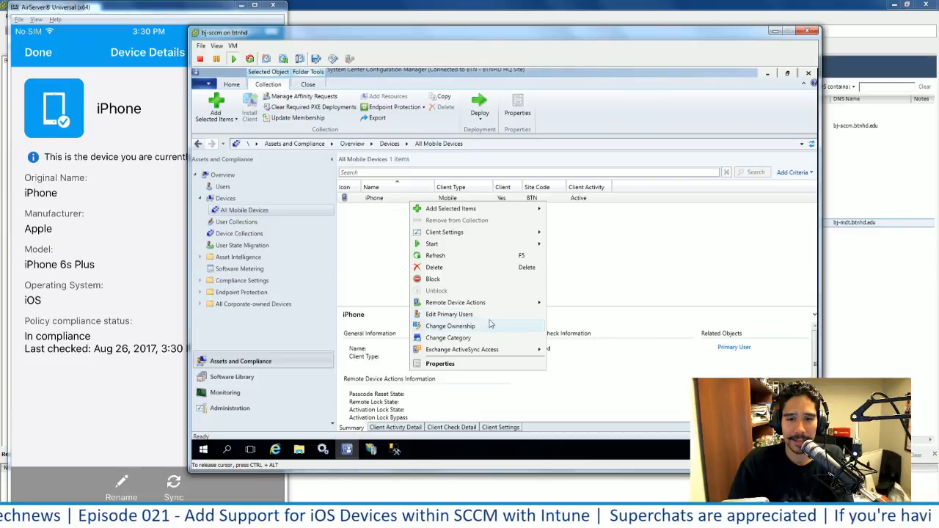
pyautogui.moveTo(488, 302)
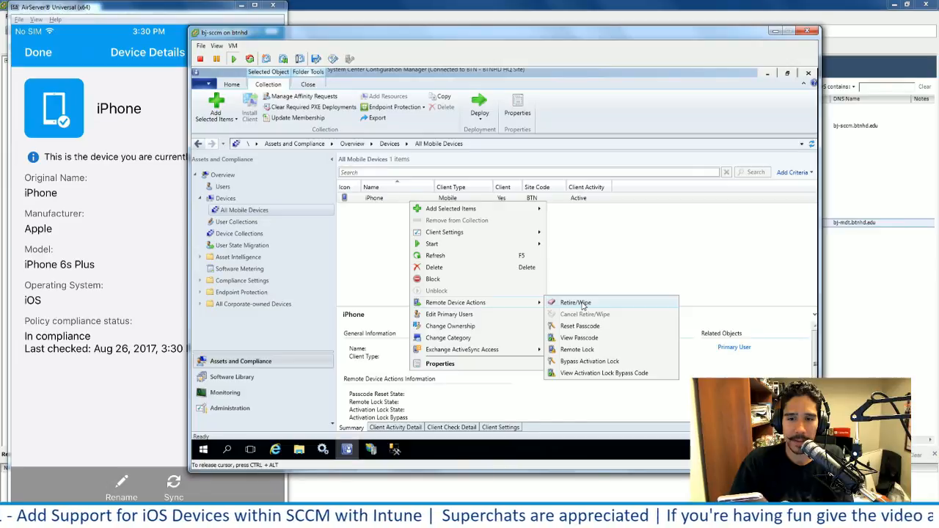
pyautogui.click(580, 303)
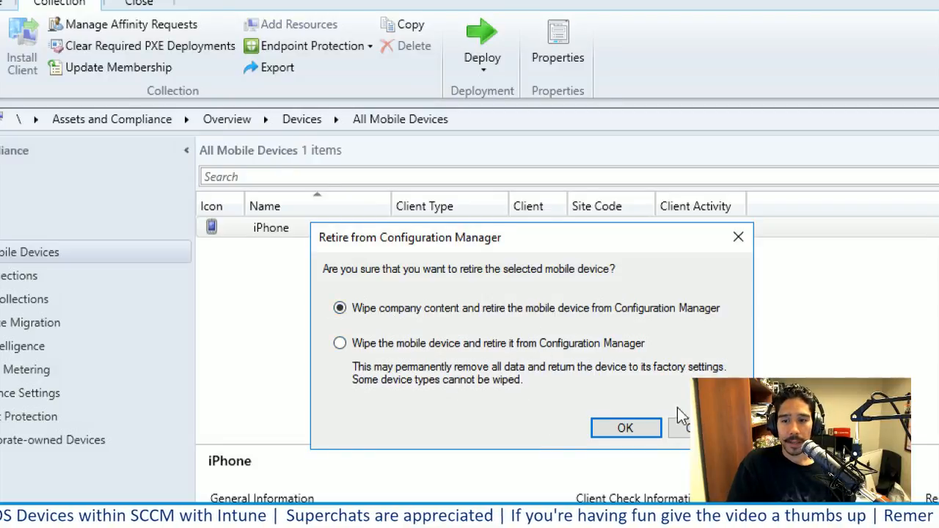
pyautogui.click(700, 428)
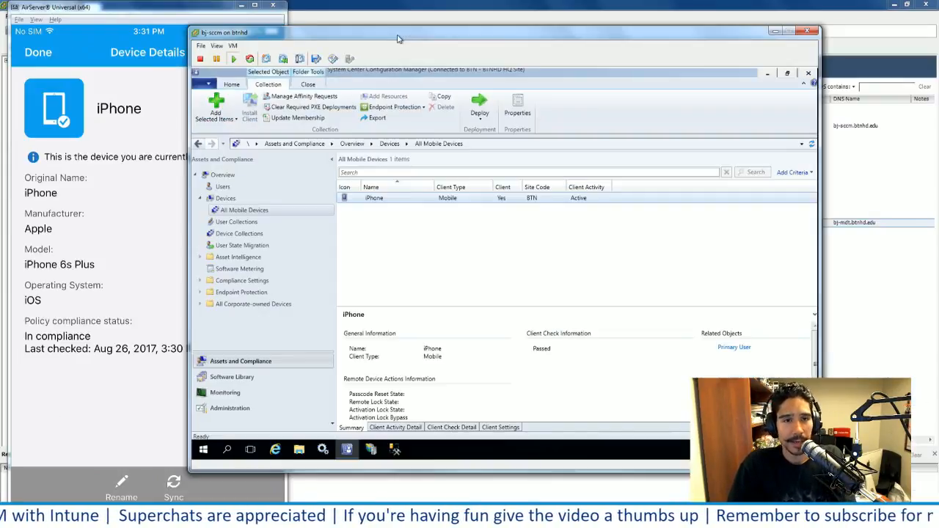
pyautogui.click(443, 245)
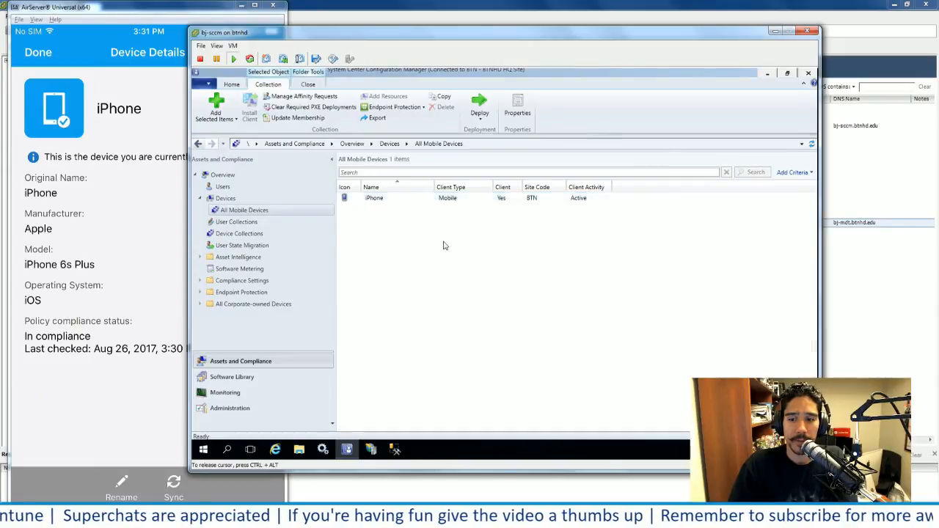